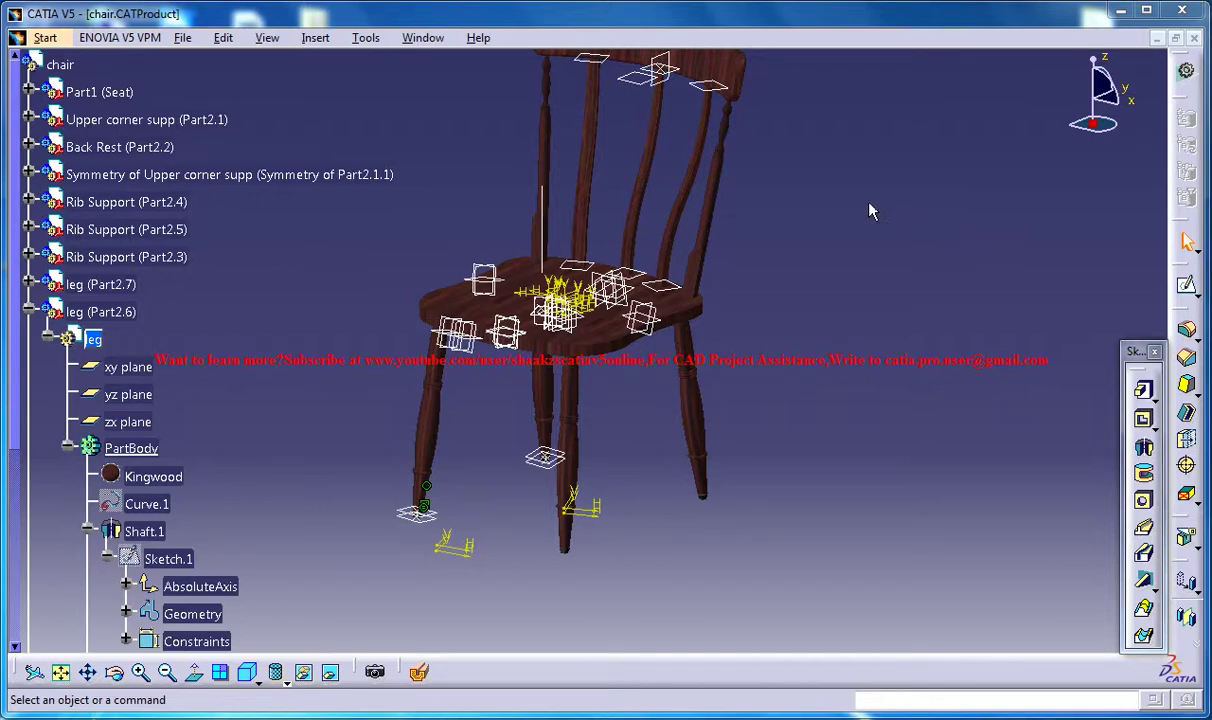
- Look over the finished chair assembly and switch to the Chair Study.CATProduct document
{"action": "middle_click_drag", "start_coordinate": [585, 343], "coordinate": [617, 412]}
{"action": "scroll", "coordinate": [614, 408], "scroll_direction": "down", "scroll_amount": 9}
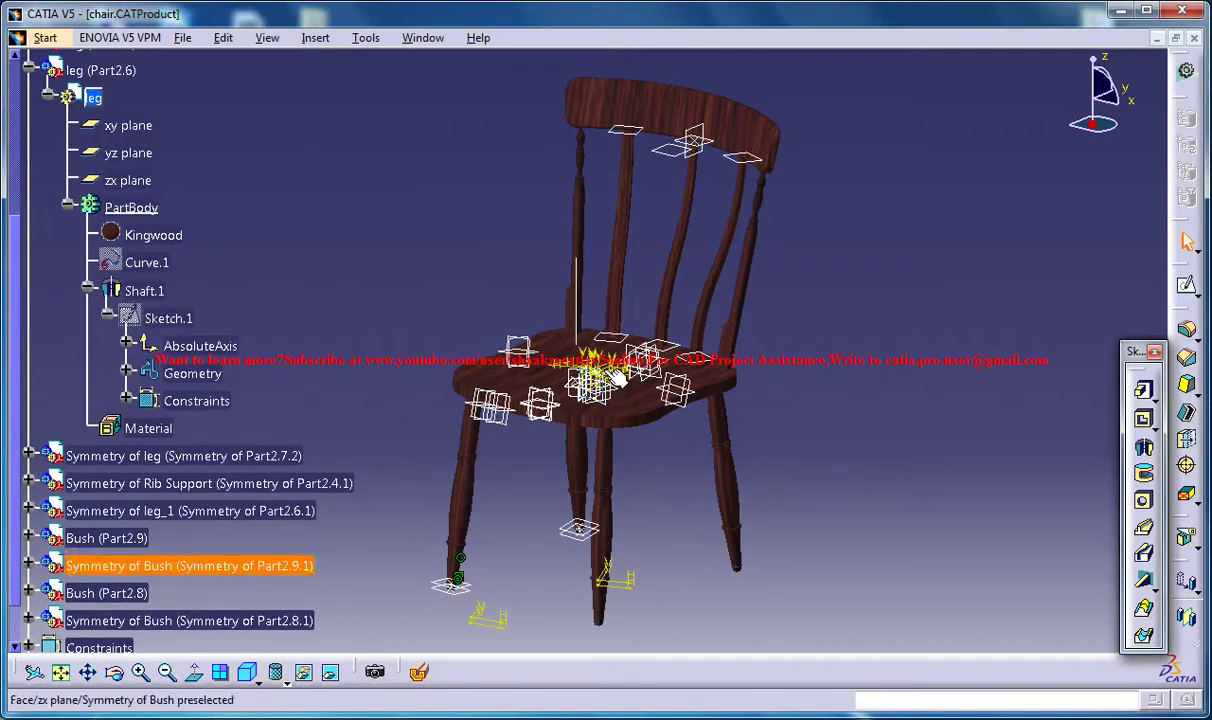
{"action": "middle_click_drag", "start_coordinate": [577, 259], "coordinate": [537, 322]}
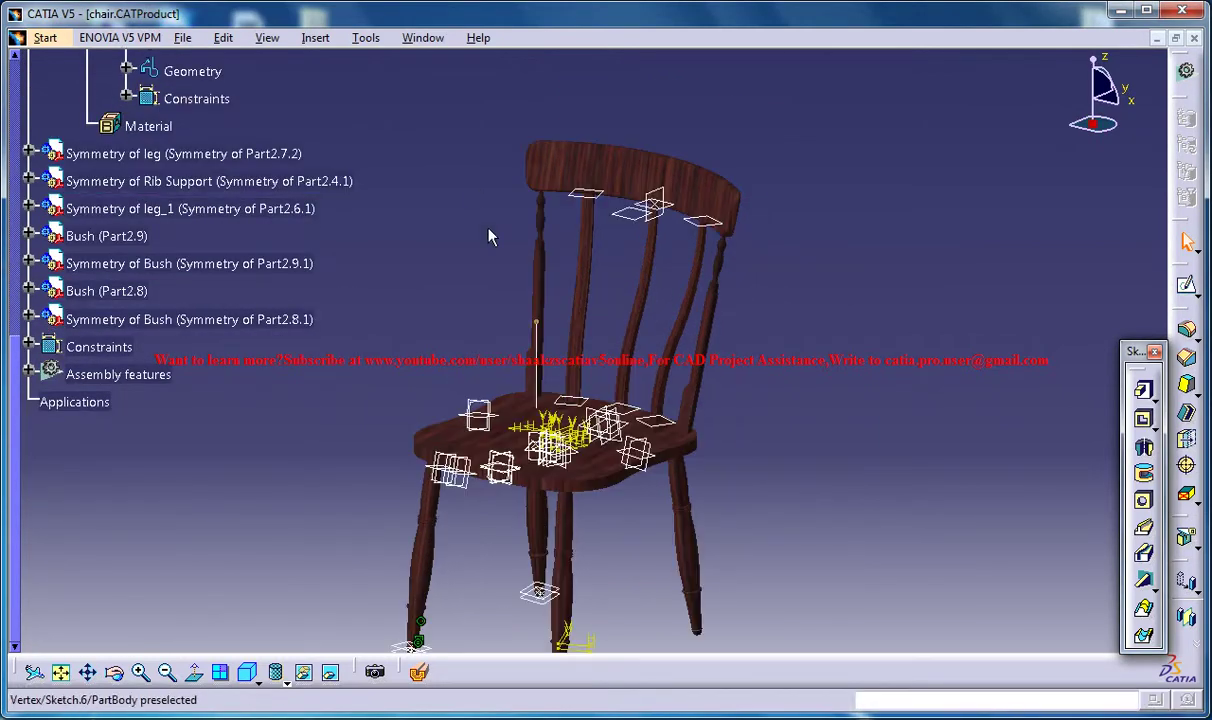
{"action": "left_click", "coordinate": [422, 38]}
{"action": "left_click", "coordinate": [460, 162]}
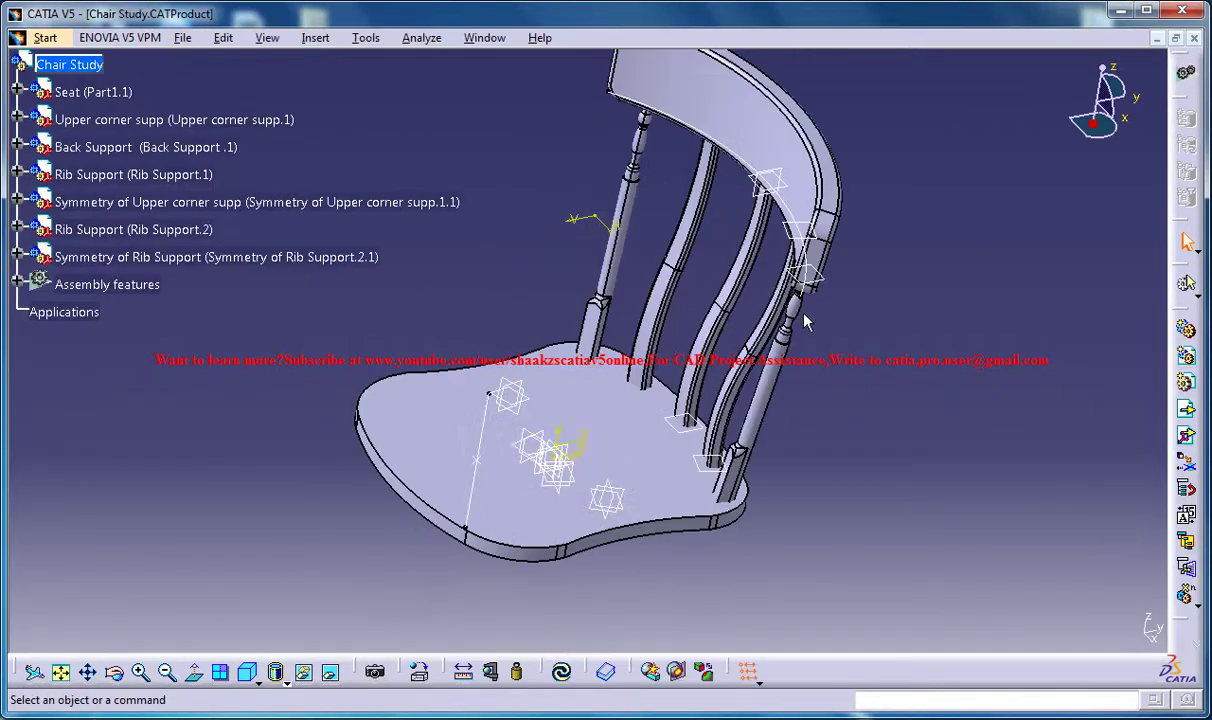
- Display the Chair Study assembly as shaded surfaces without edges
{"action": "middle_click_drag", "start_coordinate": [656, 425], "coordinate": [618, 426]}
{"action": "middle_click_drag", "start_coordinate": [533, 452], "coordinate": [603, 490]}
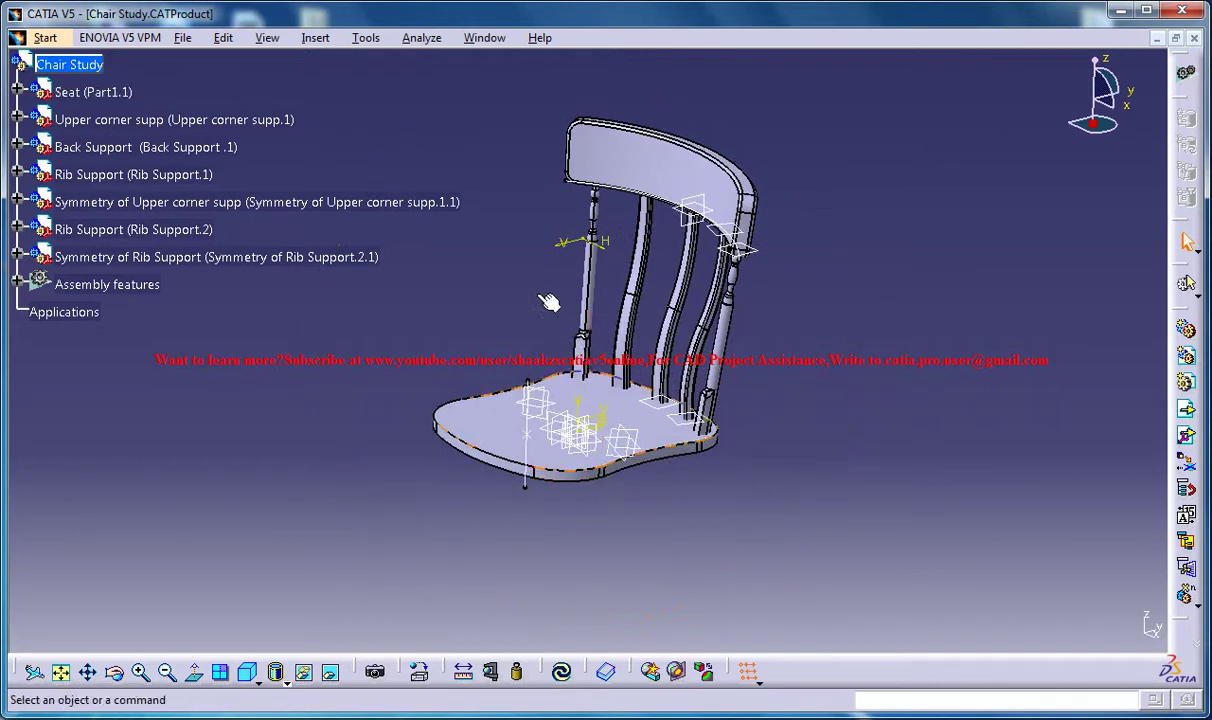
{"action": "left_click", "coordinate": [285, 680]}
{"action": "left_click", "coordinate": [305, 545]}
{"action": "middle_click_drag", "start_coordinate": [749, 349], "coordinate": [836, 303]}
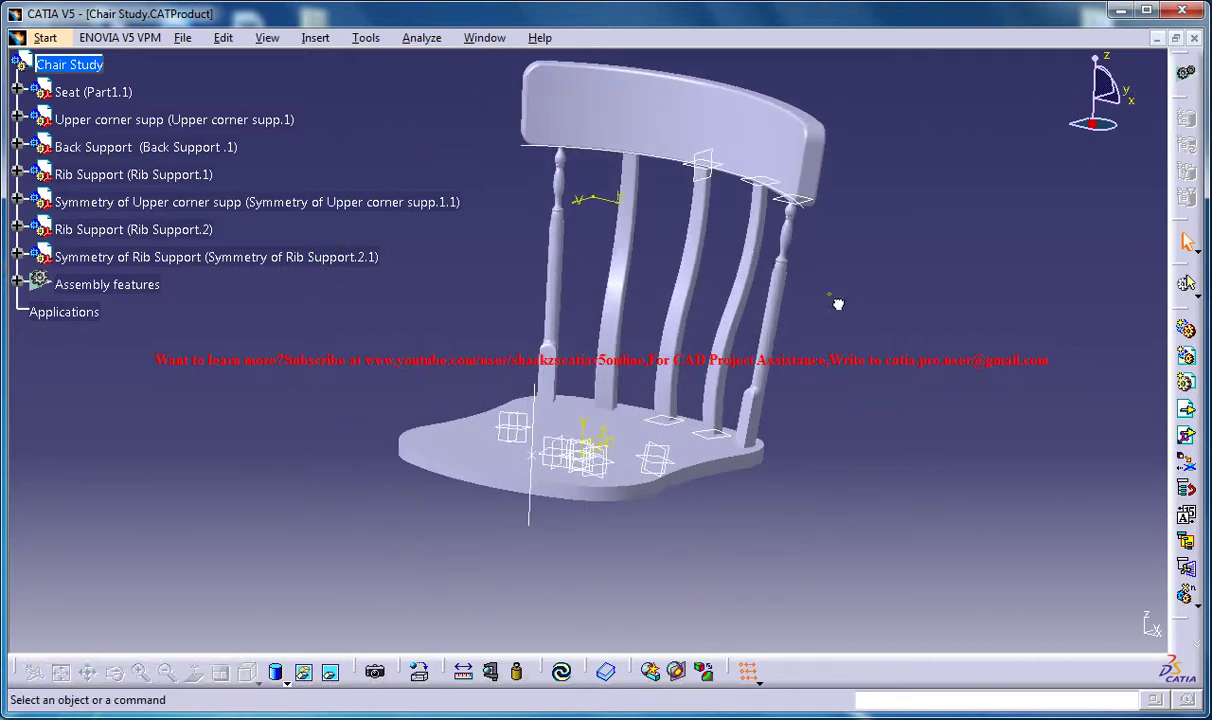
- Insert a new part named Leg into the Chair Study product and choose to define a new origin point for it
{"action": "left_click", "coordinate": [79, 74]}
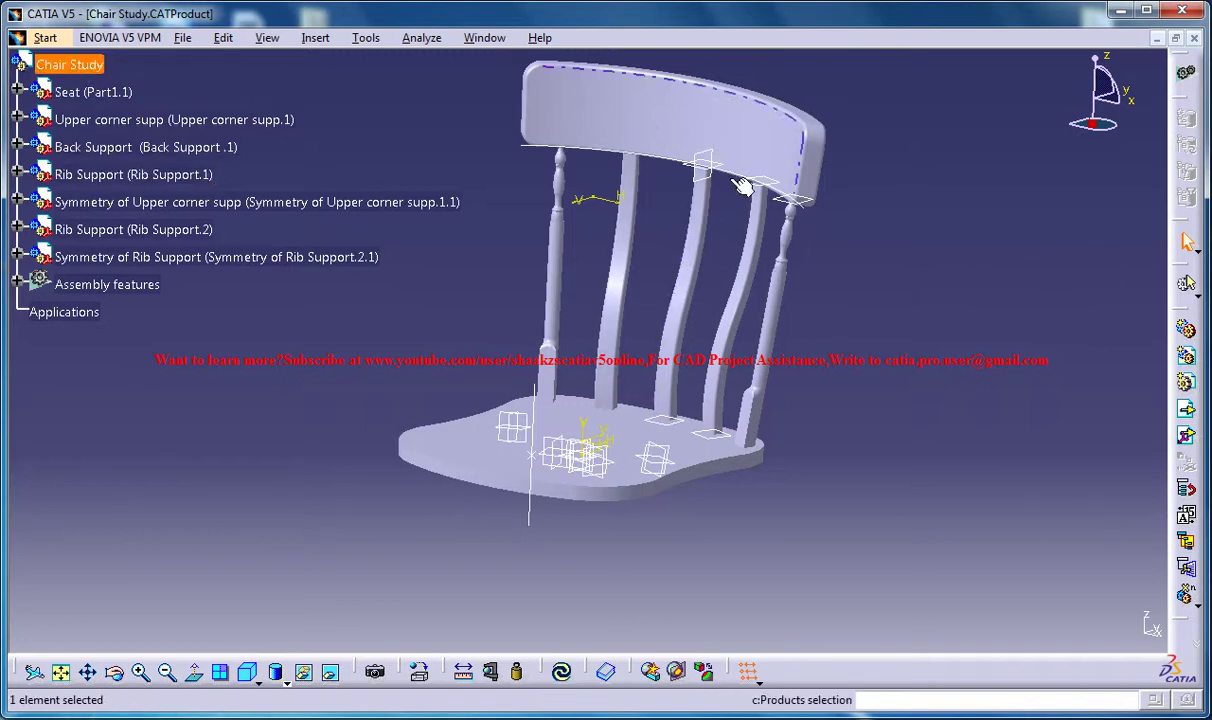
{"action": "left_click", "coordinate": [372, 76]}
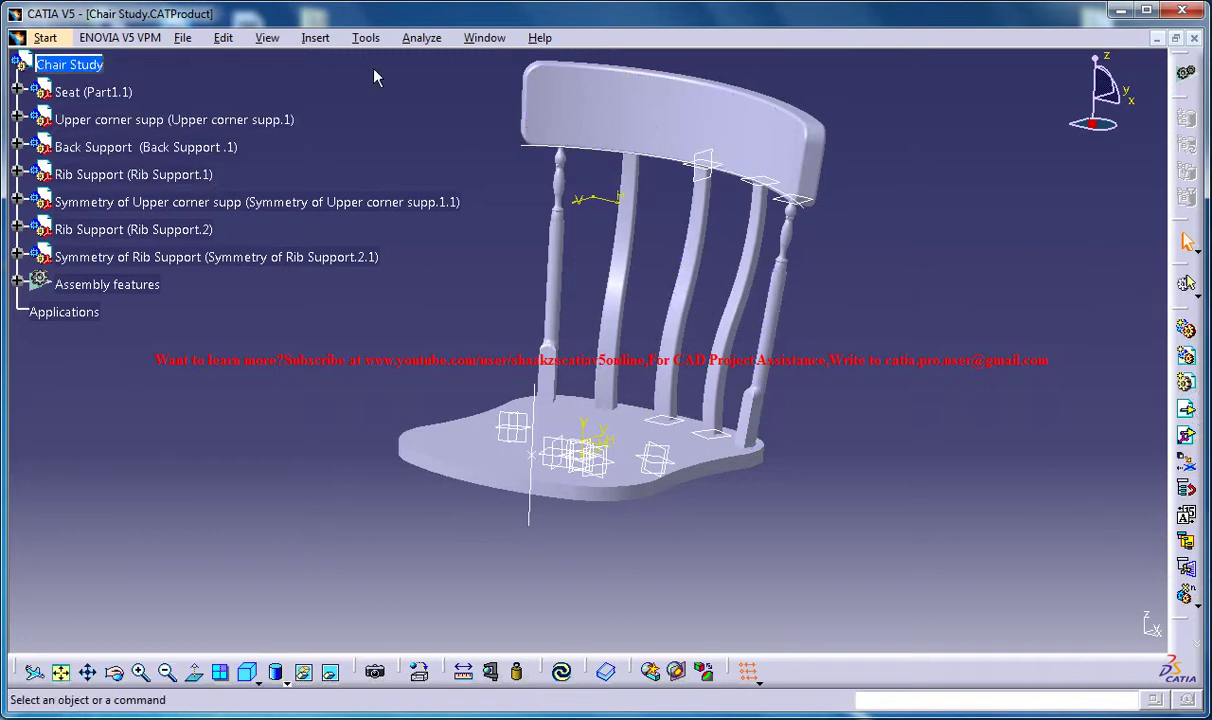
{"action": "left_click", "coordinate": [323, 42]}
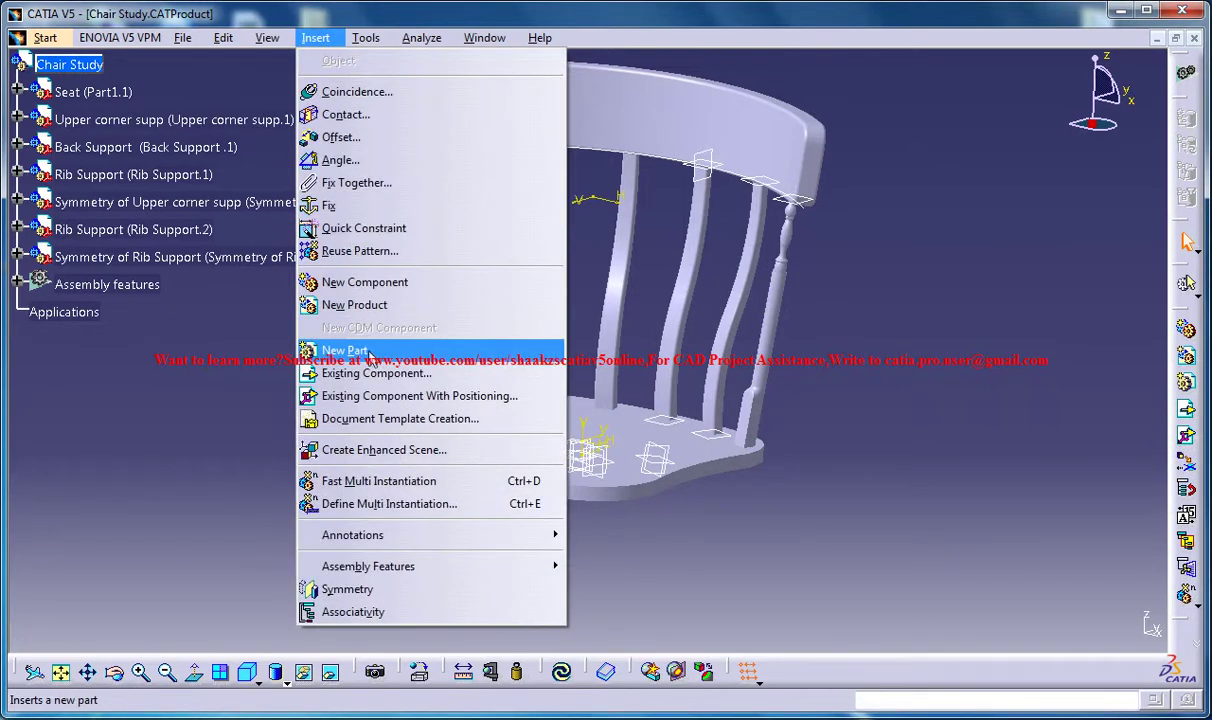
{"action": "left_click", "coordinate": [330, 338]}
{"action": "left_click", "coordinate": [100, 66]}
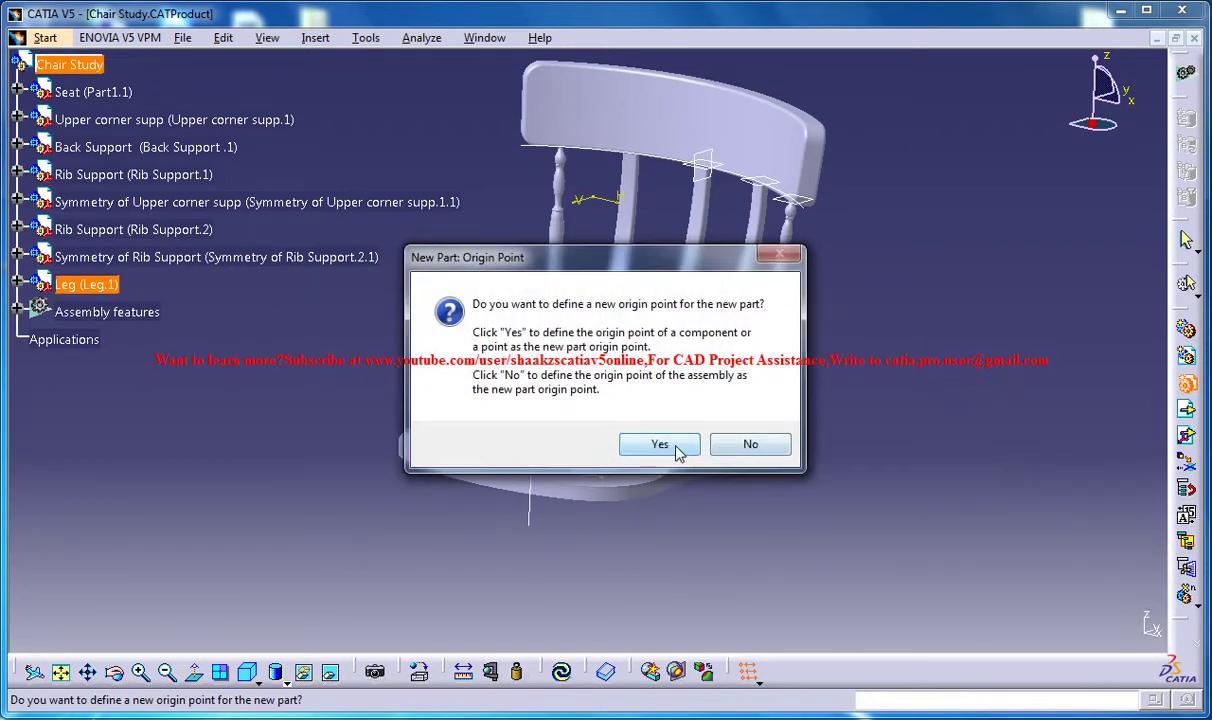
{"action": "left_click", "coordinate": [676, 448]}
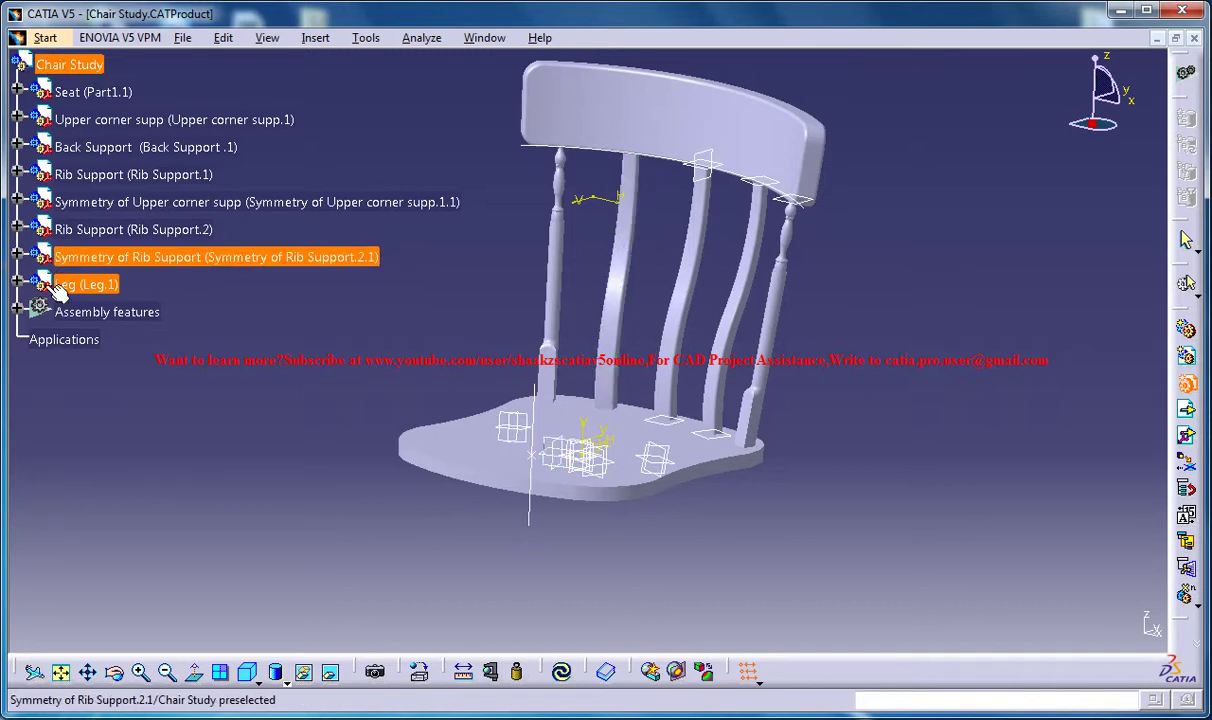
- Activate the Leg part's PartBody for editing and open a sketch on the yz plane
{"action": "left_click", "coordinate": [19, 285]}
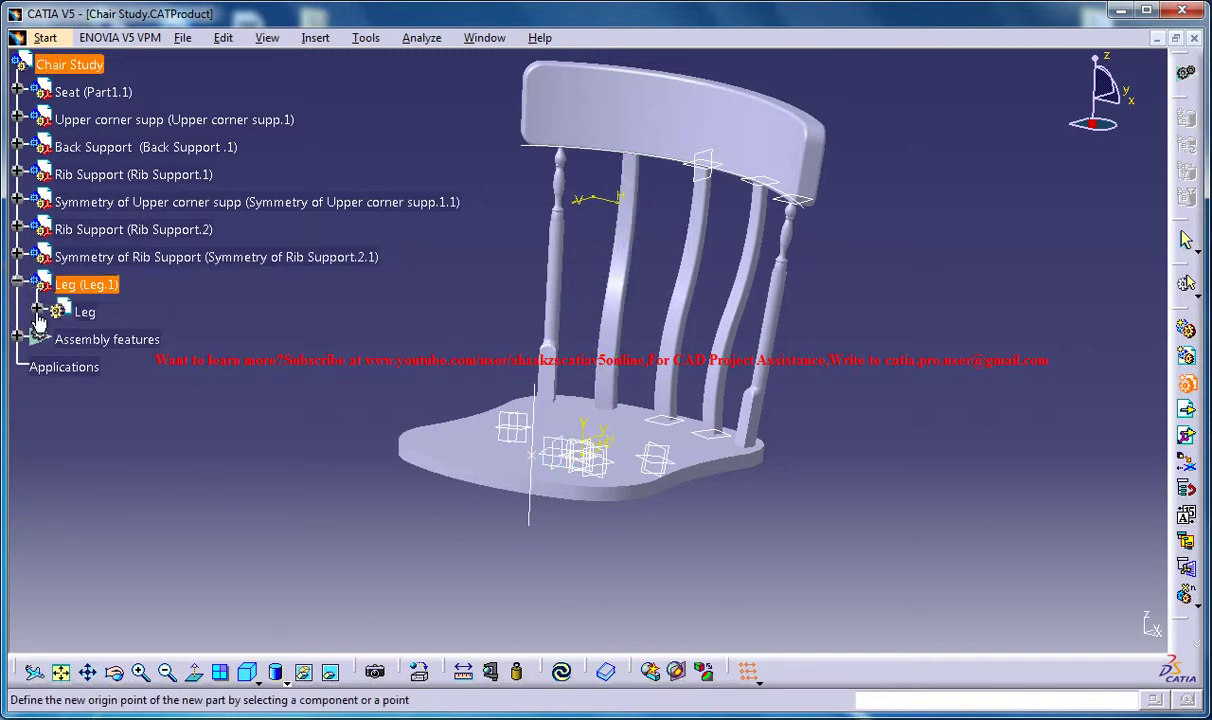
{"action": "left_click", "coordinate": [37, 309]}
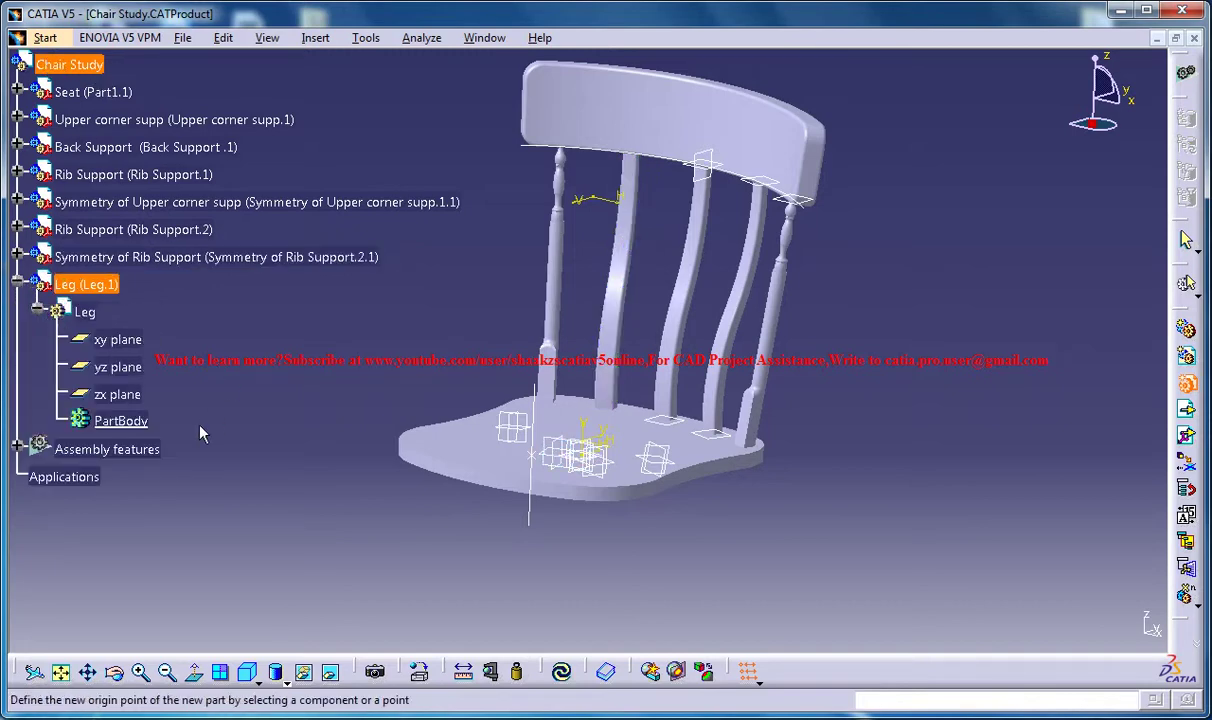
{"action": "left_click", "coordinate": [118, 423]}
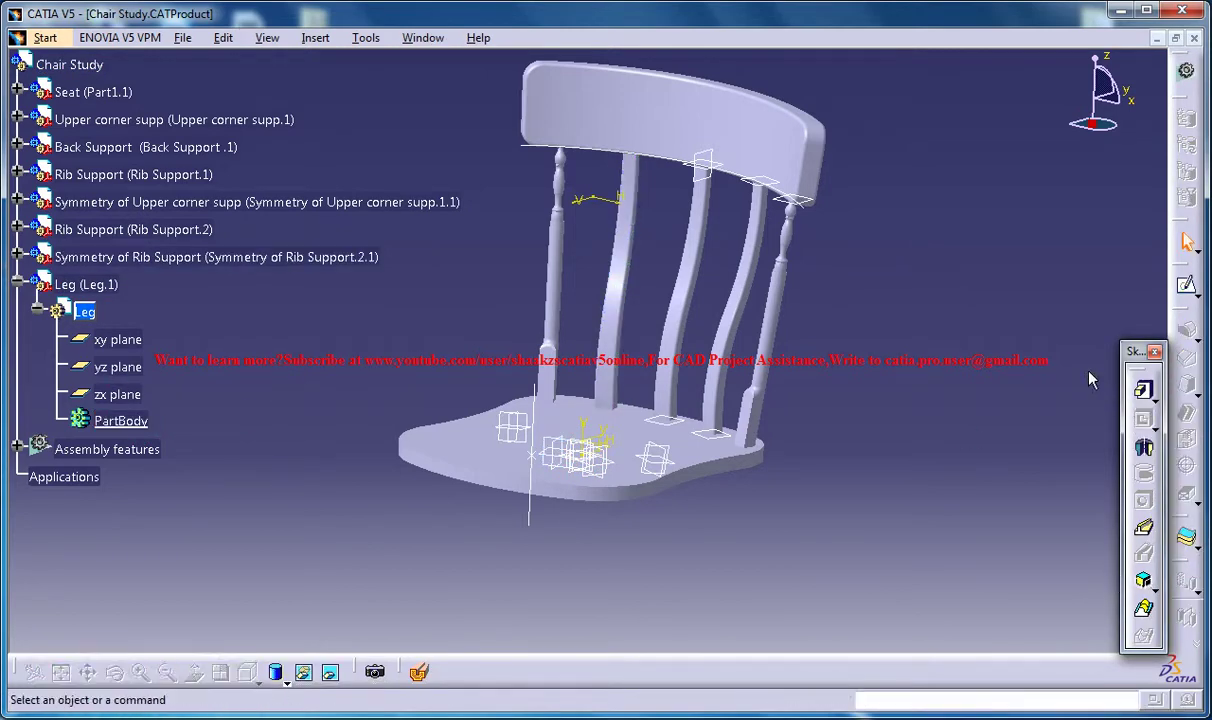
{"action": "middle_click_drag", "start_coordinate": [755, 344], "coordinate": [573, 519]}
{"action": "left_click", "coordinate": [1187, 285]}
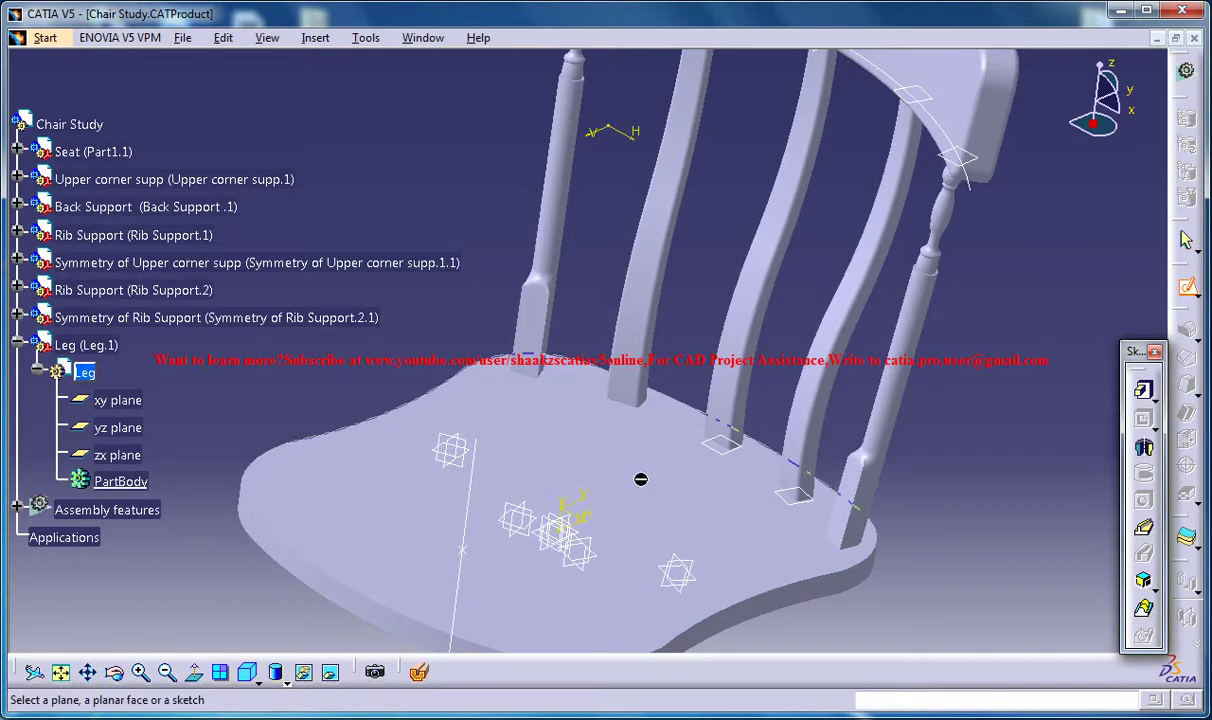
{"action": "left_click", "coordinate": [566, 512]}
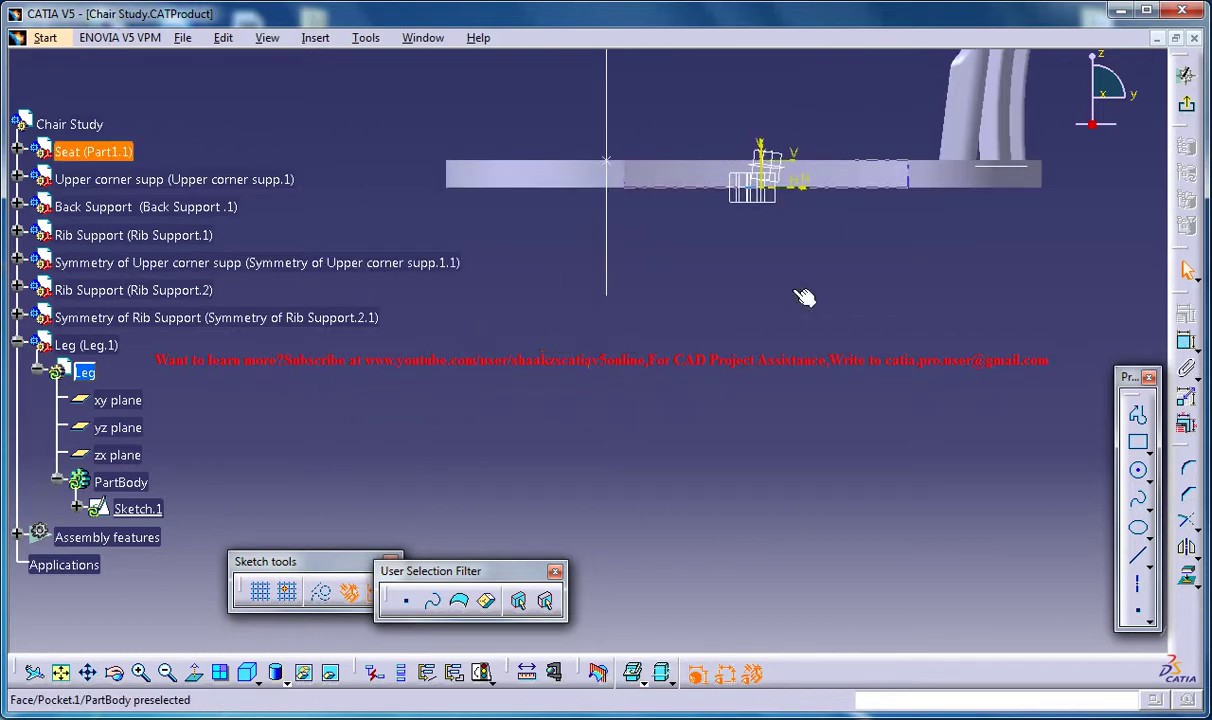
- Sketch a tall rectangle about 38 mm wide and 252 mm high, hanging from the seat's underside near its front end
{"action": "left_click", "coordinate": [1141, 444]}
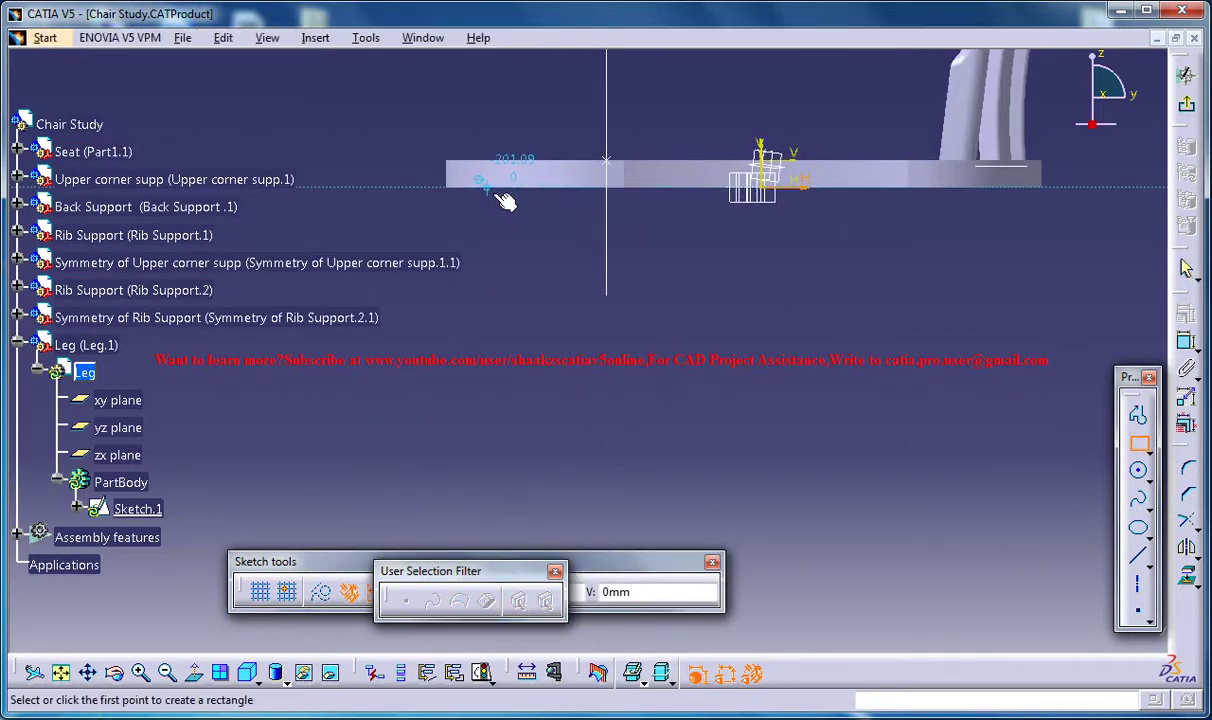
{"action": "left_click", "coordinate": [493, 181]}
{"action": "left_click", "coordinate": [530, 522]}
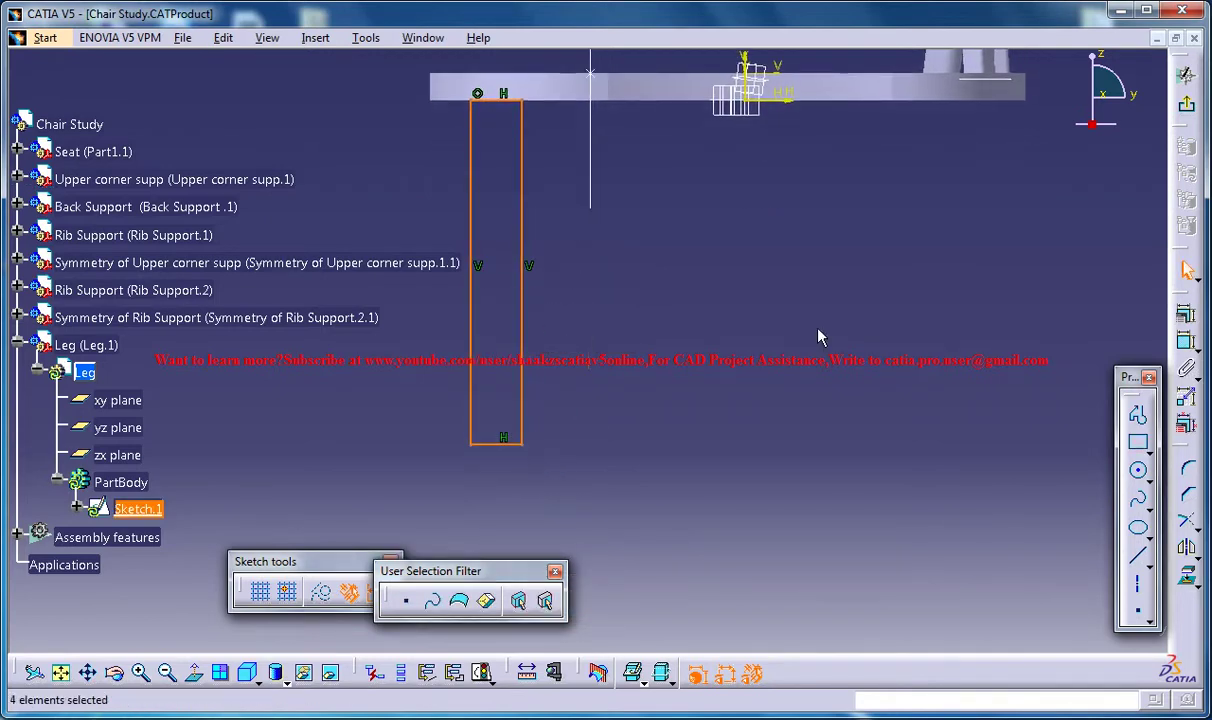
- Constrain the rectangle's height to 350 mm
{"action": "left_click", "coordinate": [1187, 340]}
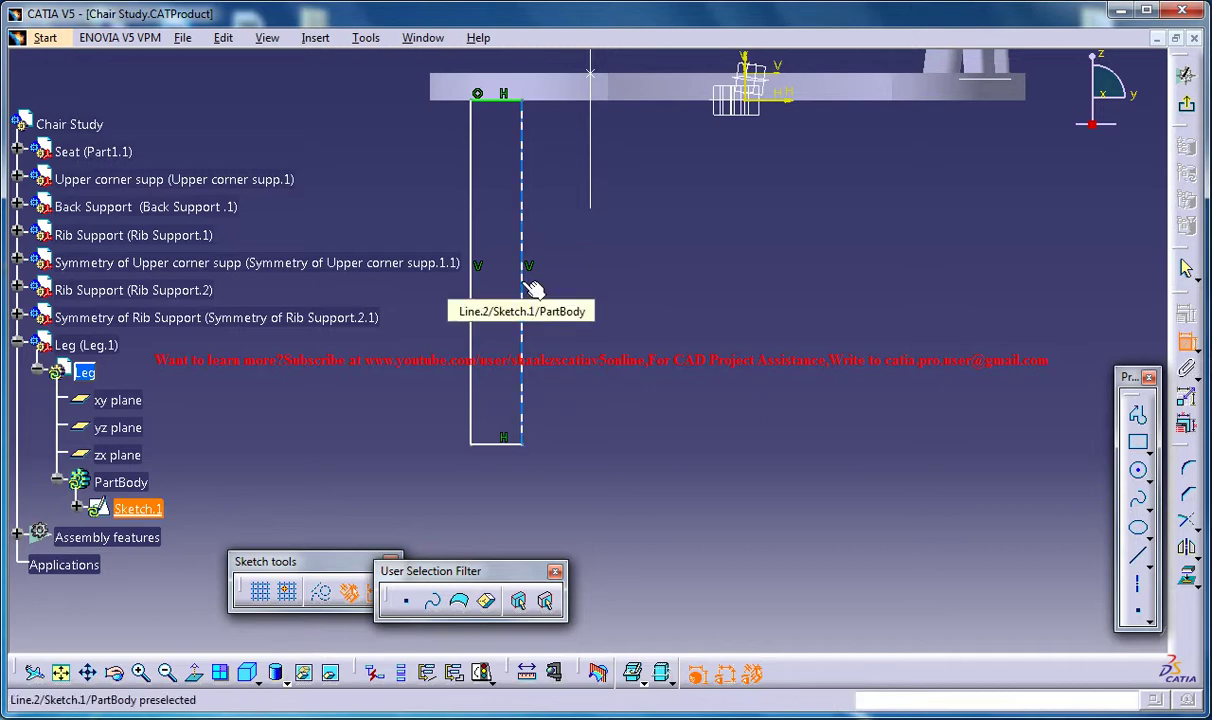
{"action": "left_click", "coordinate": [478, 300]}
{"action": "left_click", "coordinate": [412, 300]}
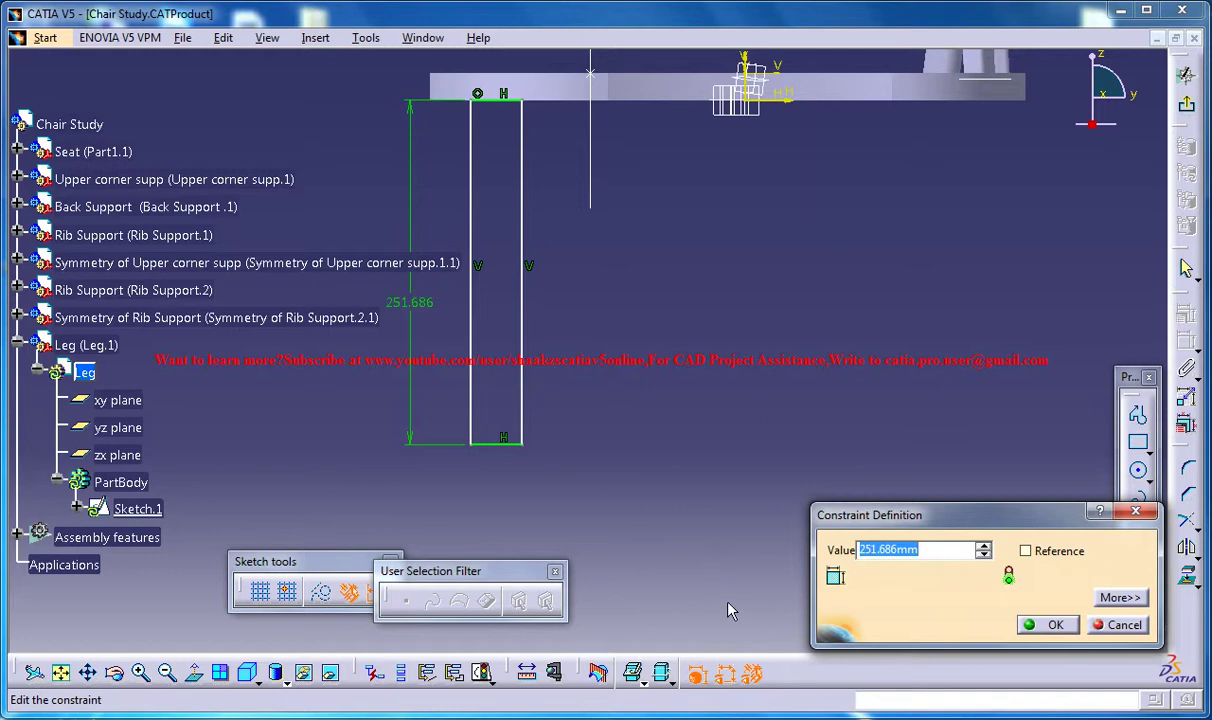
{"action": "type", "text": "350"}
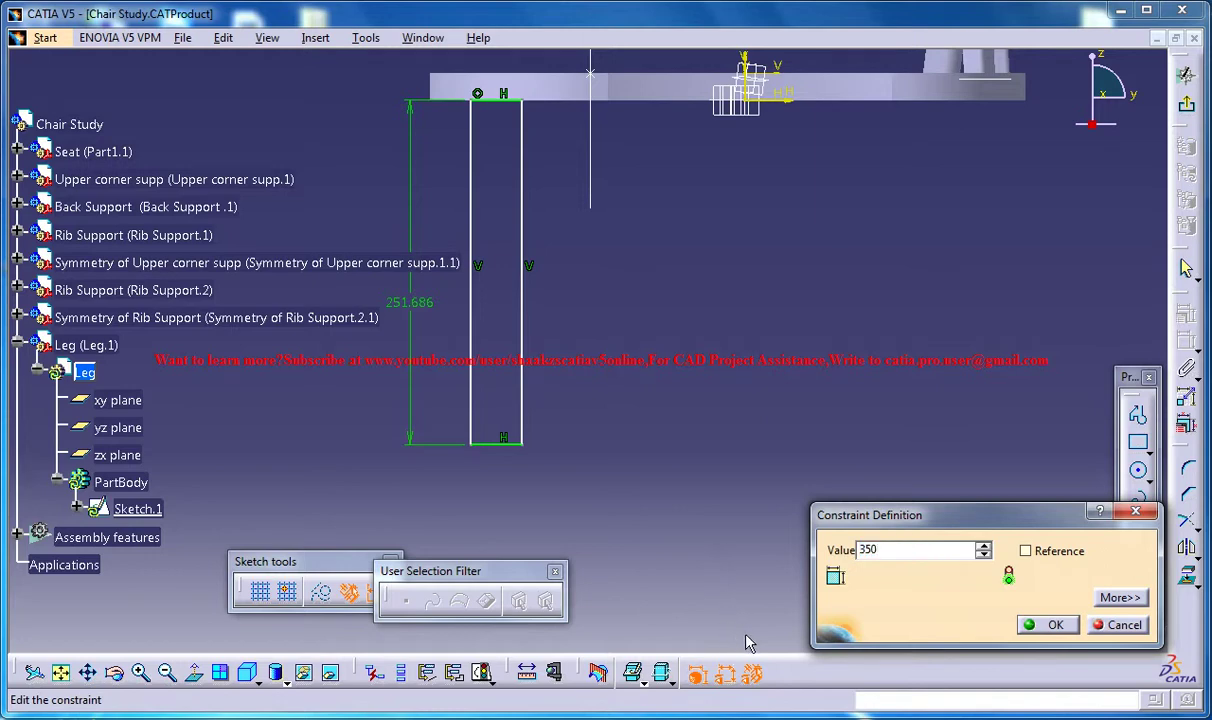
{"action": "key", "text": "Return"}
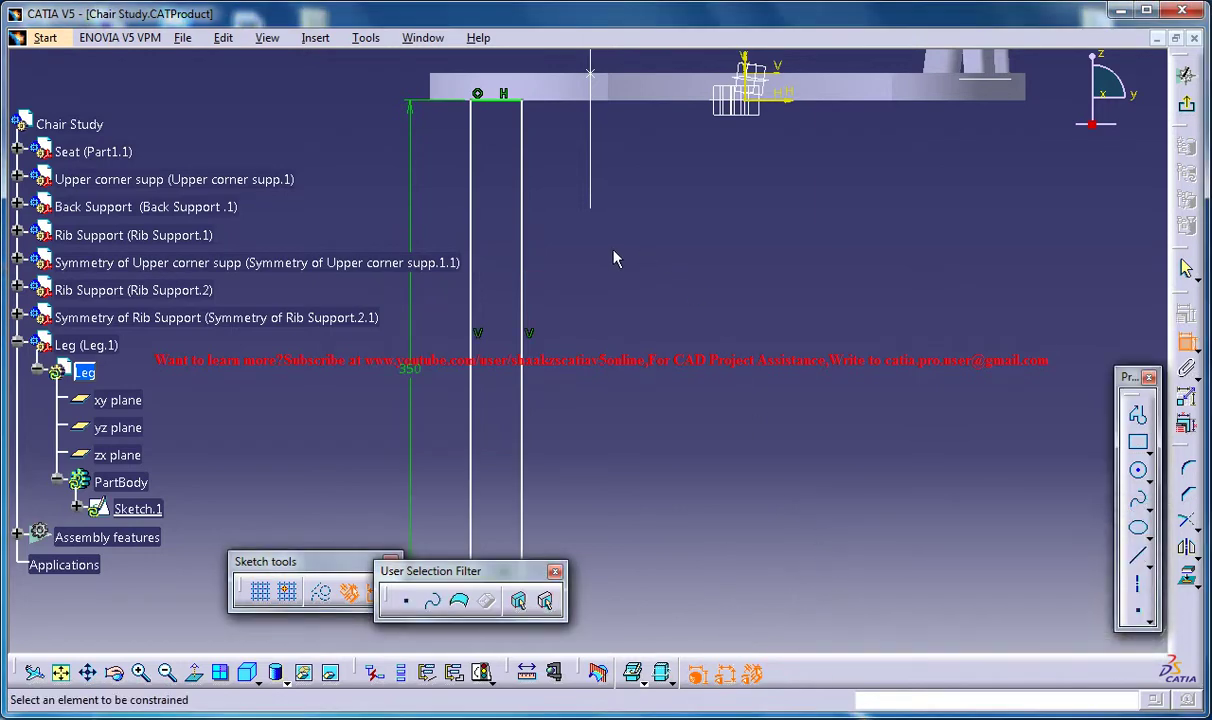
- Constrain the rectangle's width to 25 mm at its lower edge
{"action": "middle_click_drag", "start_coordinate": [609, 522], "coordinate": [636, 387]}
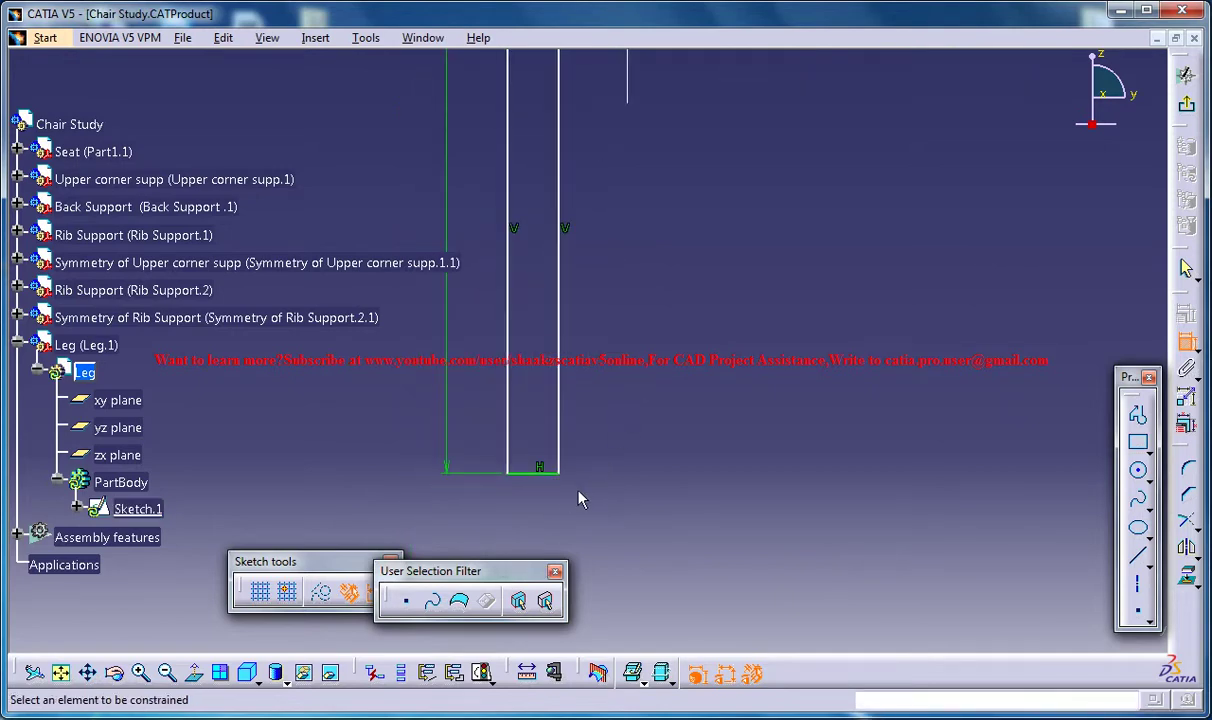
{"action": "left_click", "coordinate": [545, 473]}
{"action": "left_click", "coordinate": [550, 521]}
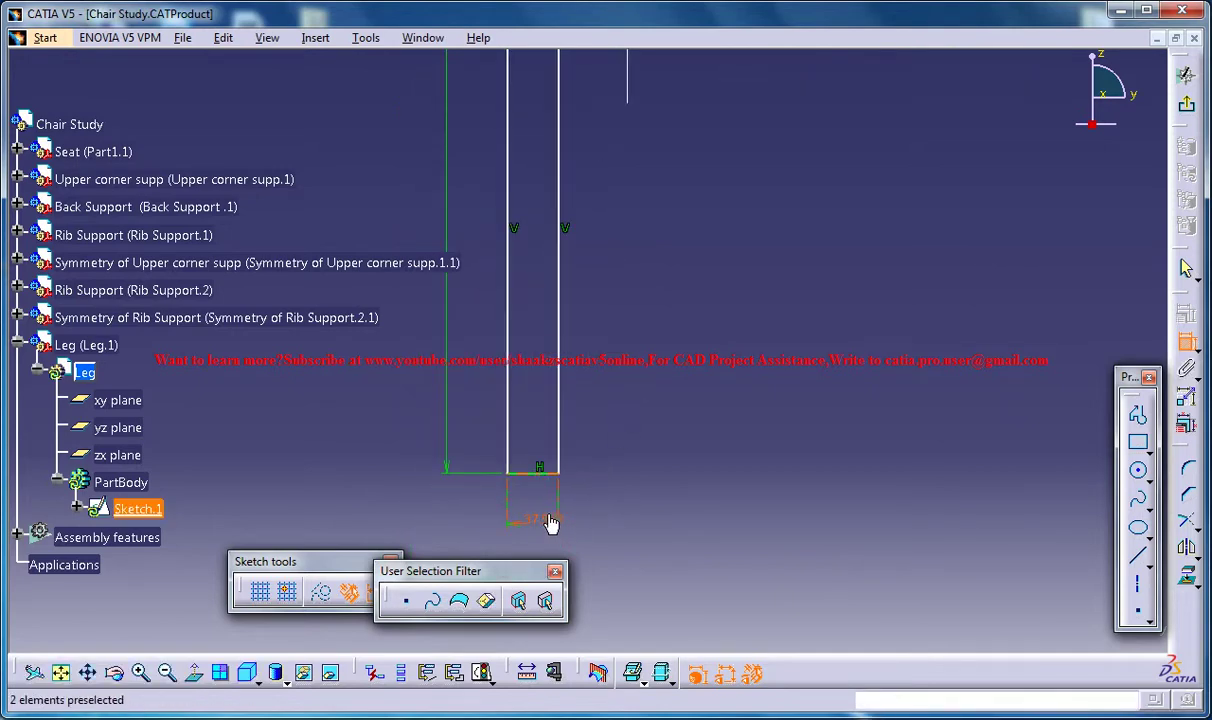
{"action": "double_click", "coordinate": [545, 521]}
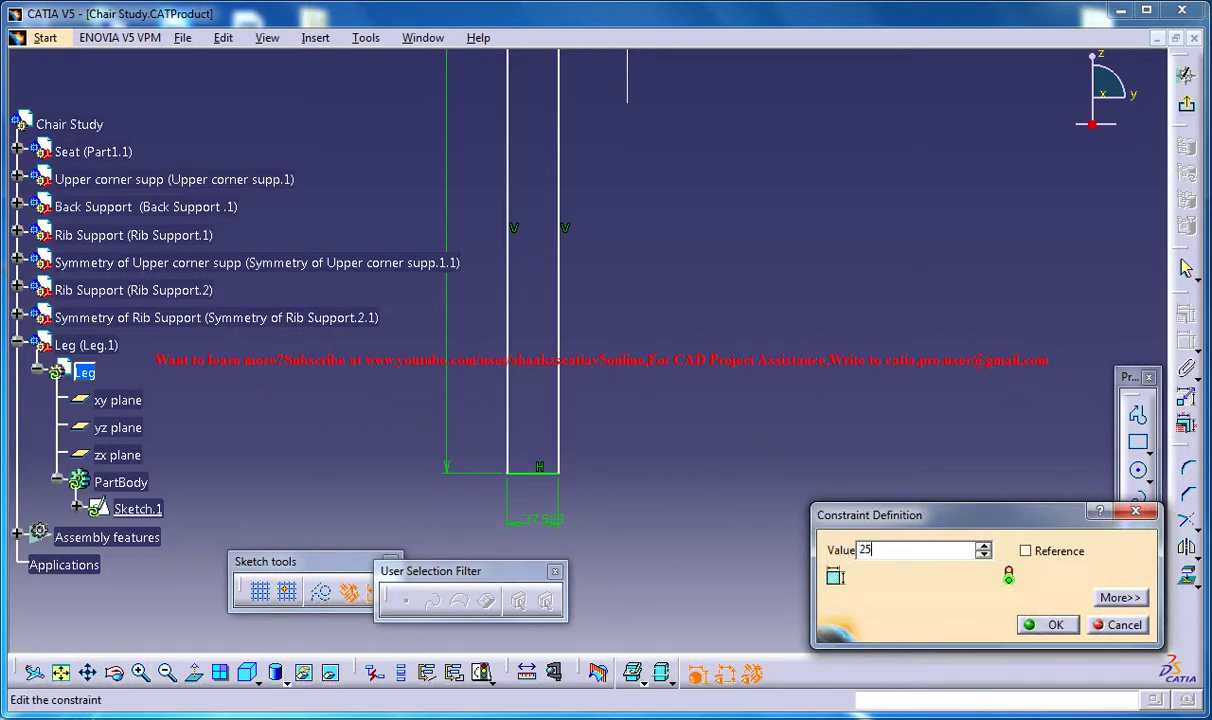
{"action": "key", "text": "Return"}
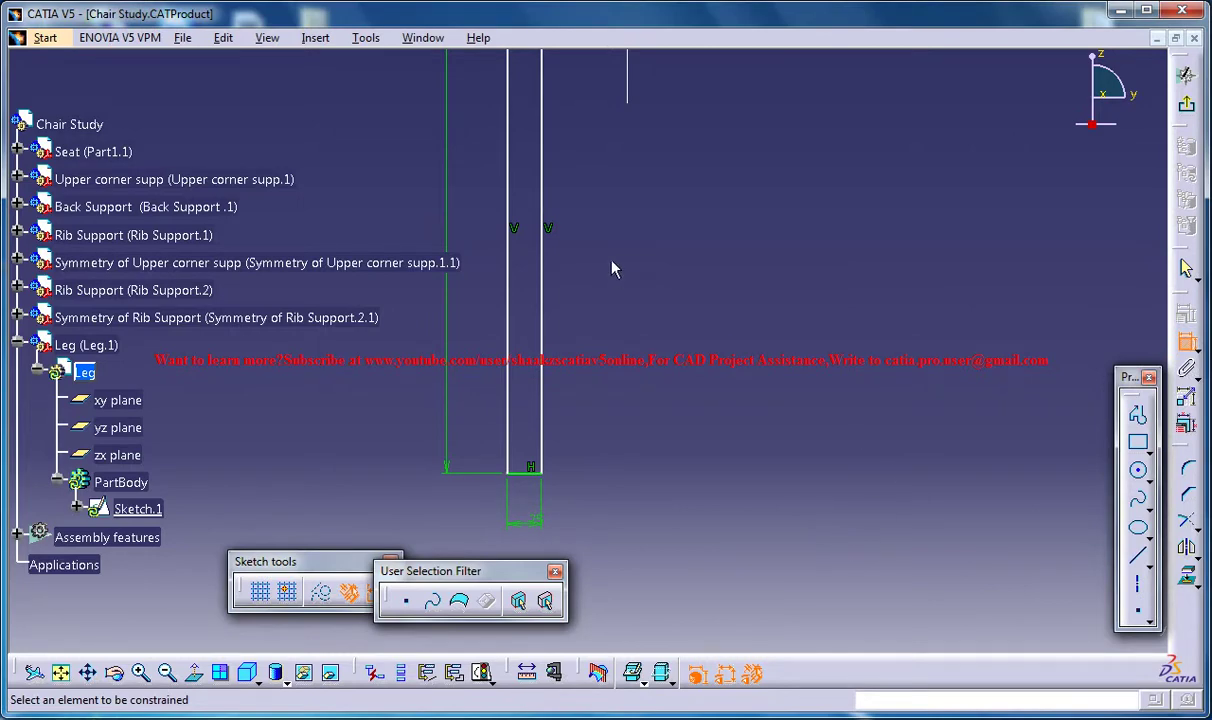
- Draw a shallow three-point arc inside the rectangle, from the middle of its top edge down to about 89 mm below it
{"action": "mouse_move", "coordinate": [607, 256]}
{"action": "middle_mouse_down"}
{"action": "mouse_move", "coordinate": [668, 479]}
{"action": "mouse_move", "coordinate": [684, 300]}
{"action": "mouse_move", "coordinate": [738, 252]}
{"action": "middle_mouse_up"}
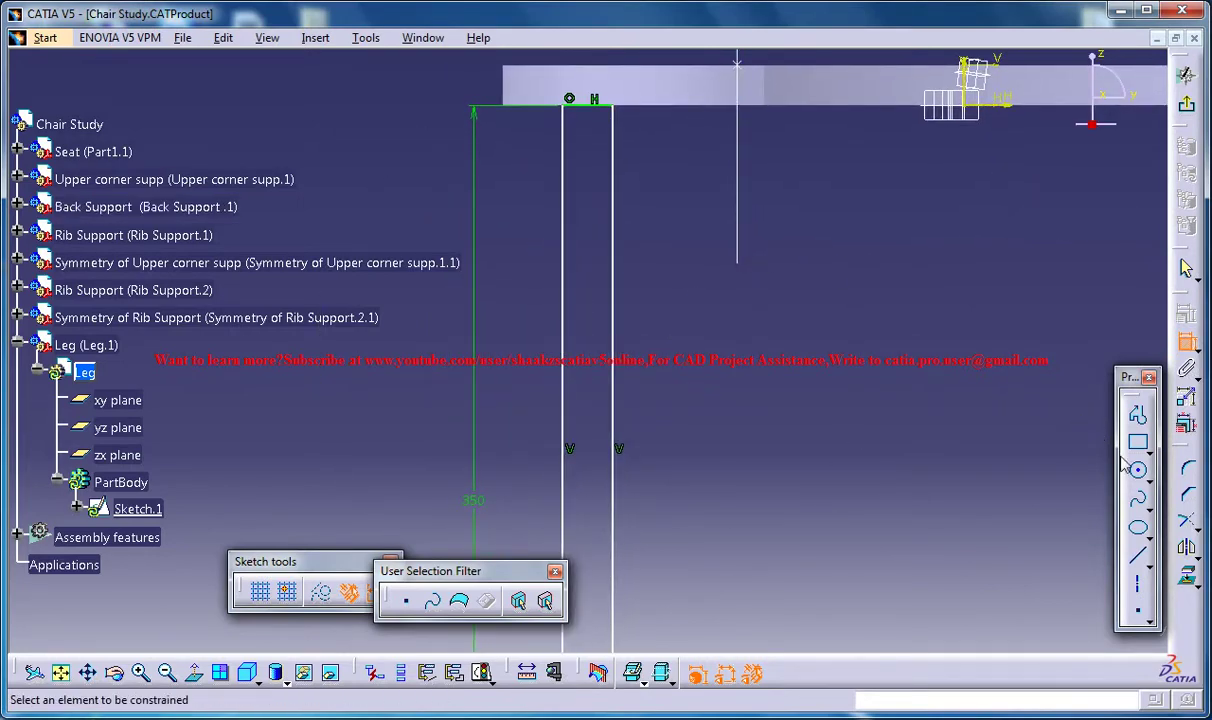
{"action": "left_click", "coordinate": [1147, 479]}
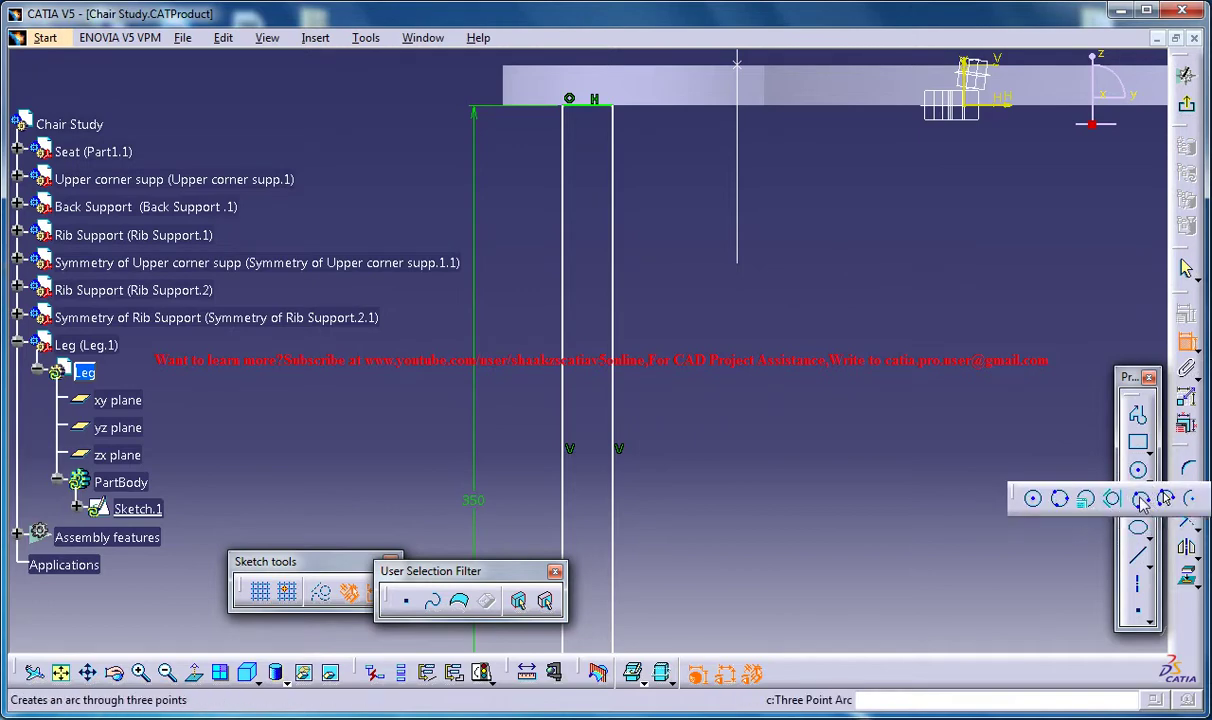
{"action": "left_click", "coordinate": [1140, 499]}
{"action": "left_click", "coordinate": [597, 114]}
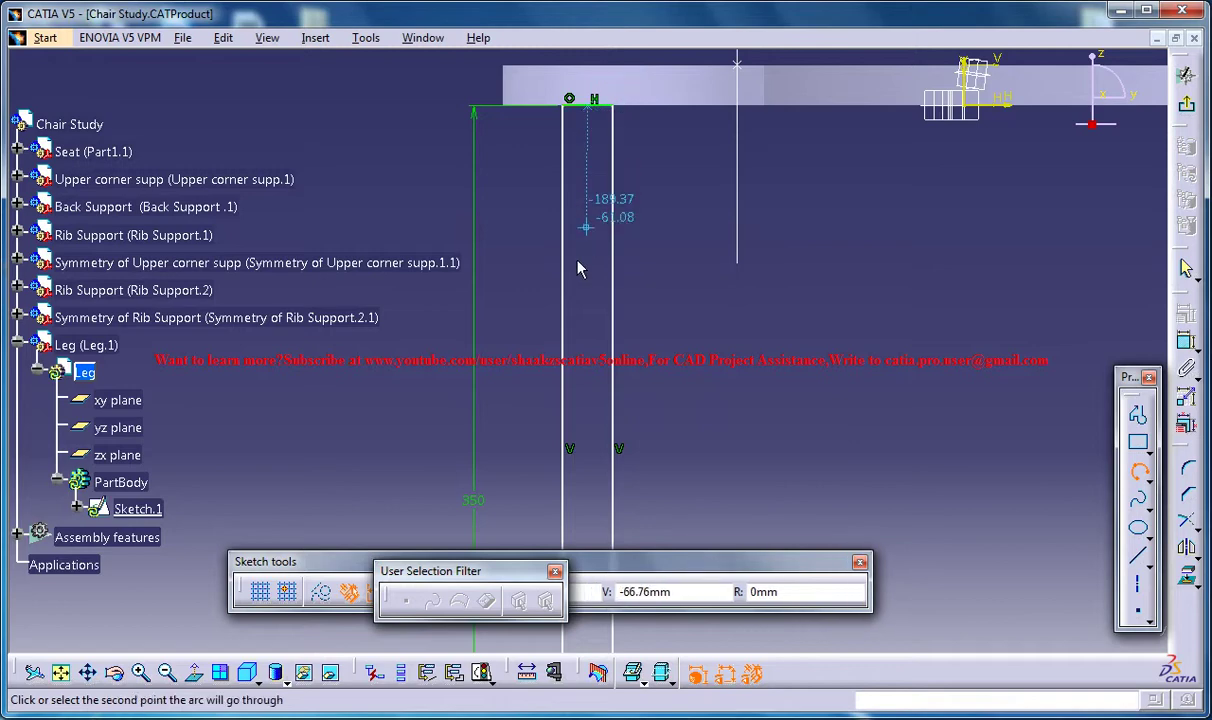
{"action": "left_click", "coordinate": [583, 211]}
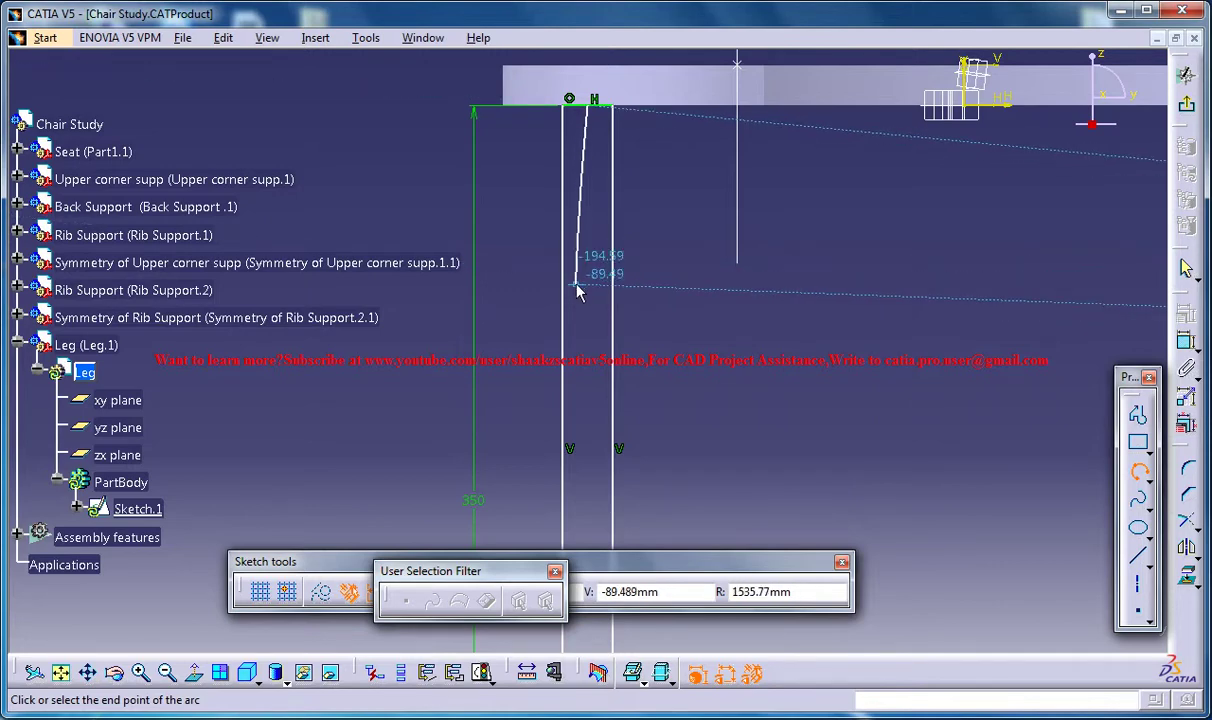
{"action": "left_click", "coordinate": [577, 290]}
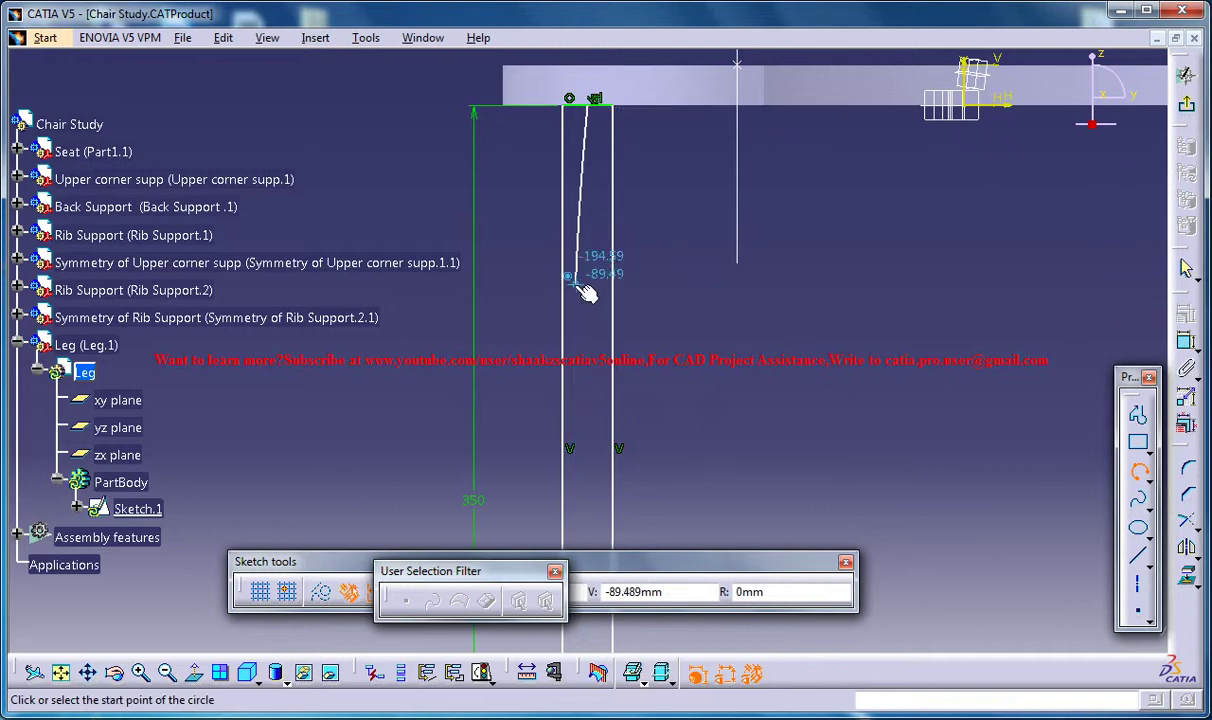
- Continue the leg profile with a second shallow three-point arc from the first arc's end to about 157 mm below the seat
{"action": "left_click", "coordinate": [574, 285]}
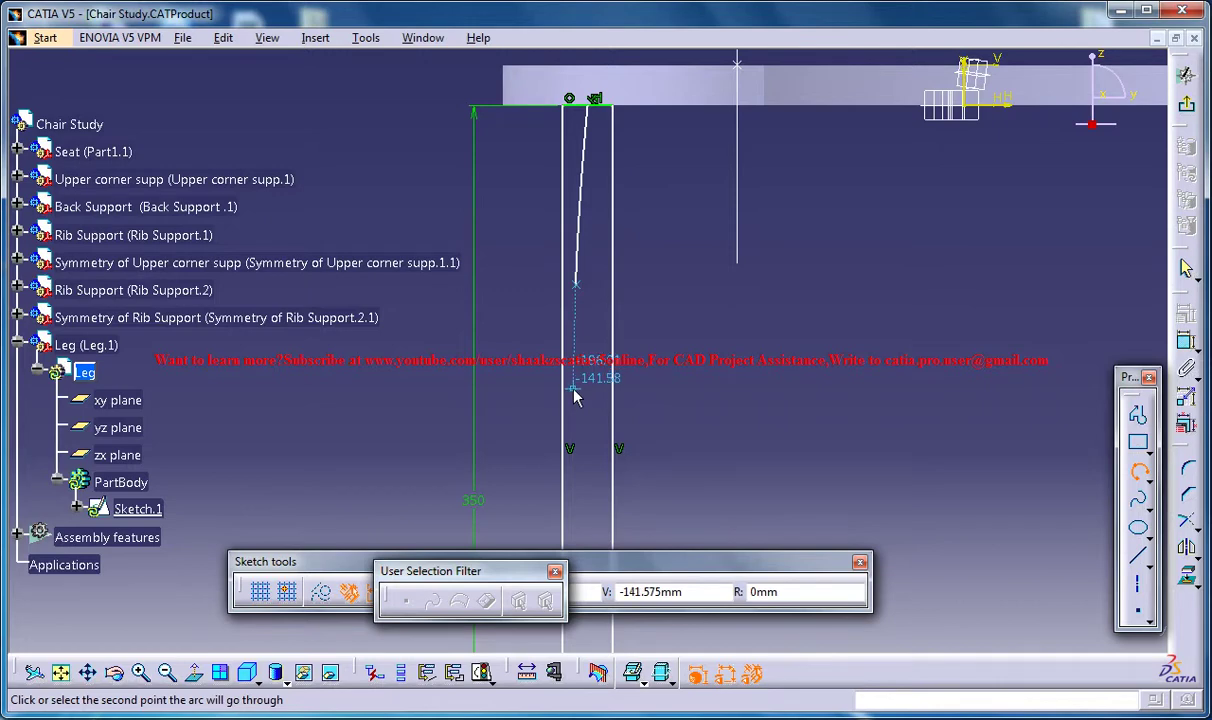
{"action": "left_click", "coordinate": [577, 368]}
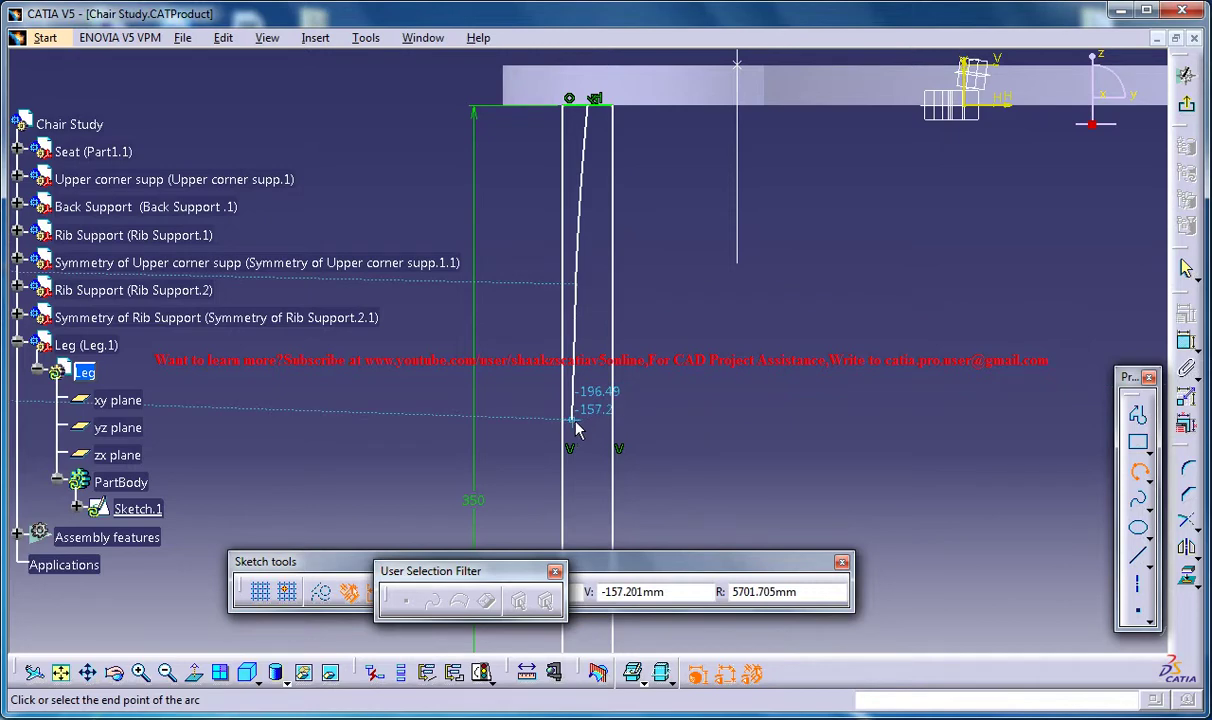
{"action": "left_click", "coordinate": [574, 422]}
- Draw a small outward-bulging three-point bead arc from the second arc's lower end to about 161 mm below the seat
{"action": "middle_click_drag", "start_coordinate": [600, 336], "coordinate": [672, 221]}
{"action": "middle_click_drag", "start_coordinate": [668, 257], "coordinate": [683, 140]}
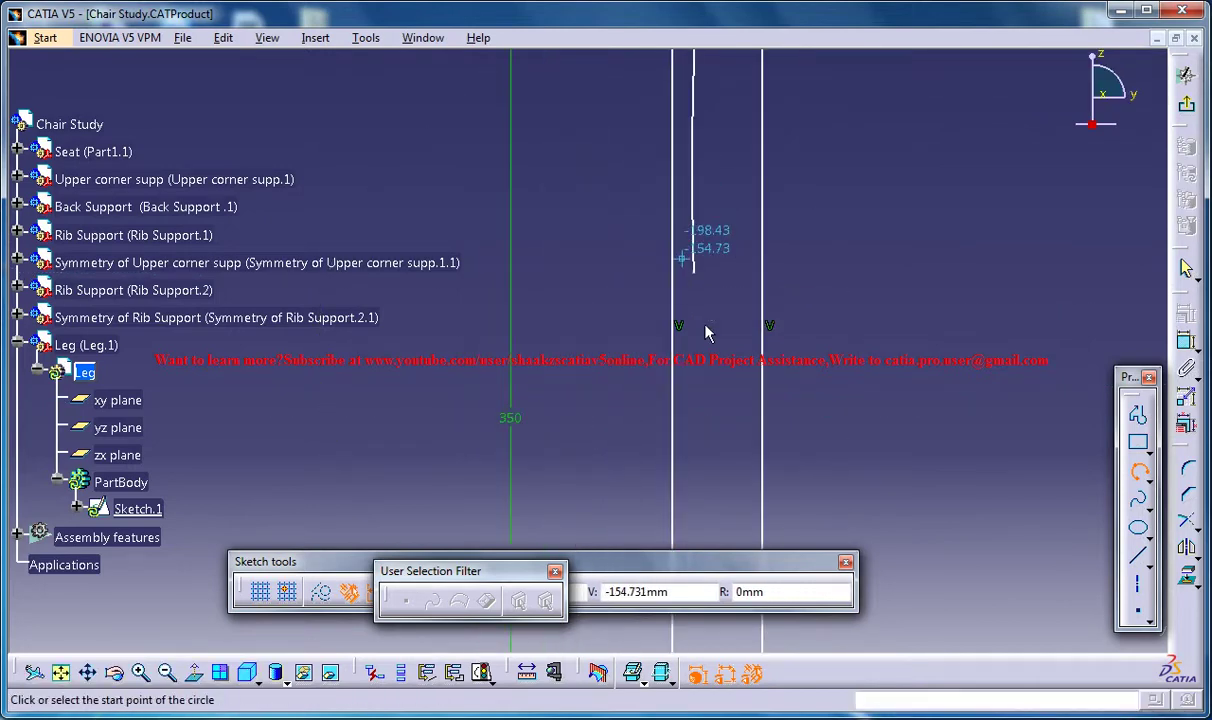
{"action": "left_click", "coordinate": [694, 273]}
{"action": "middle_click_drag", "start_coordinate": [695, 290], "coordinate": [722, 130]}
{"action": "mouse_move", "coordinate": [701, 260]}
{"action": "middle_mouse_down"}
{"action": "mouse_move", "coordinate": [699, 271]}
{"action": "mouse_move", "coordinate": [612, 285]}
{"action": "middle_mouse_up"}
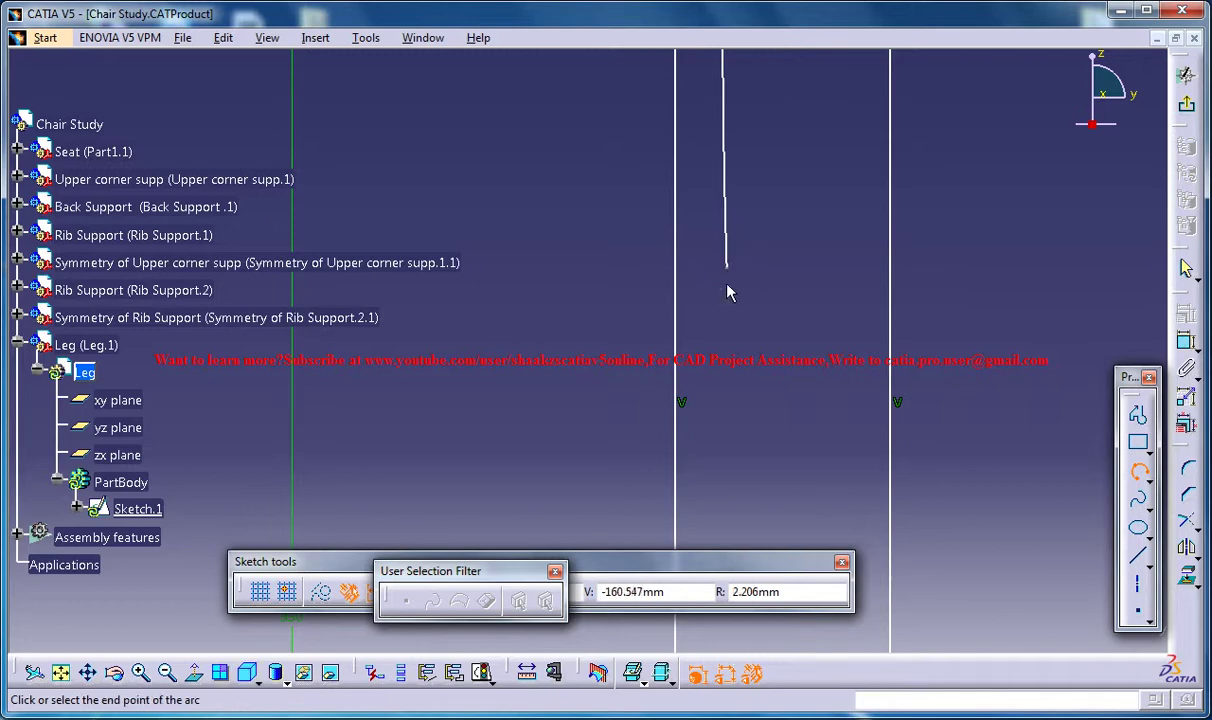
{"action": "left_click", "coordinate": [724, 289]}
{"action": "left_click", "coordinate": [723, 287]}
- Add a second small three-point bead arc directly below the first bead, ending about 164 mm below the seat
{"action": "left_click", "coordinate": [726, 290]}
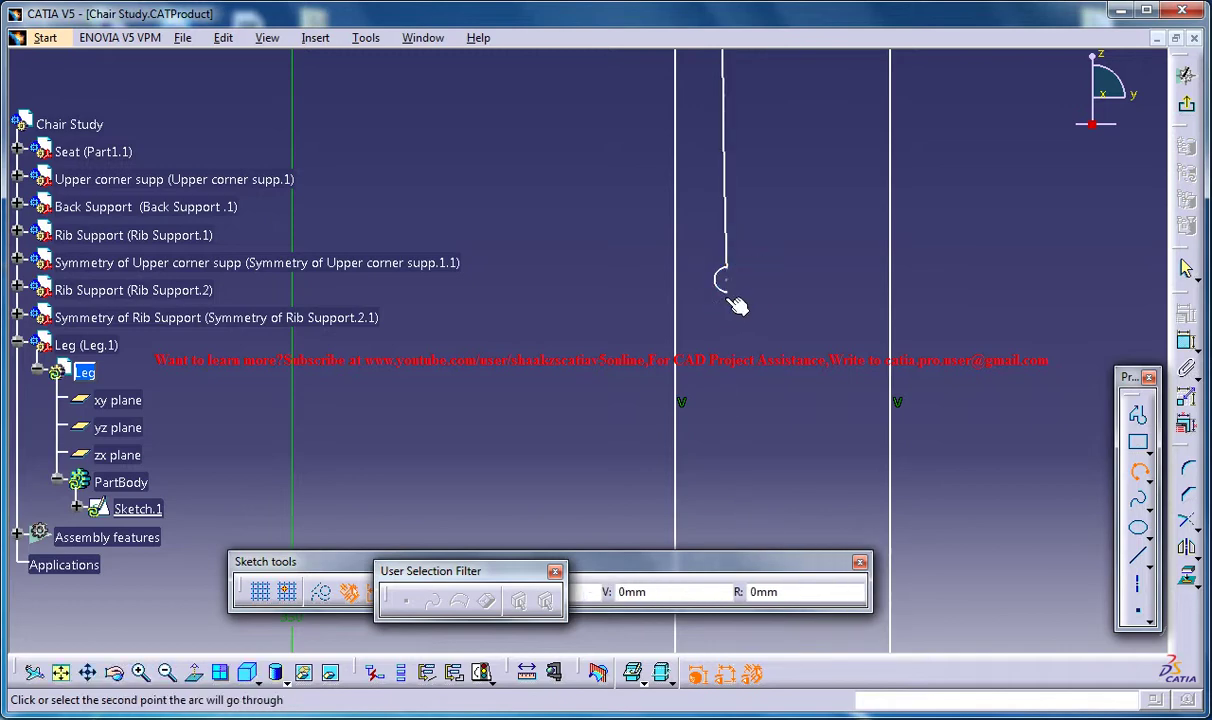
{"action": "left_click", "coordinate": [720, 313]}
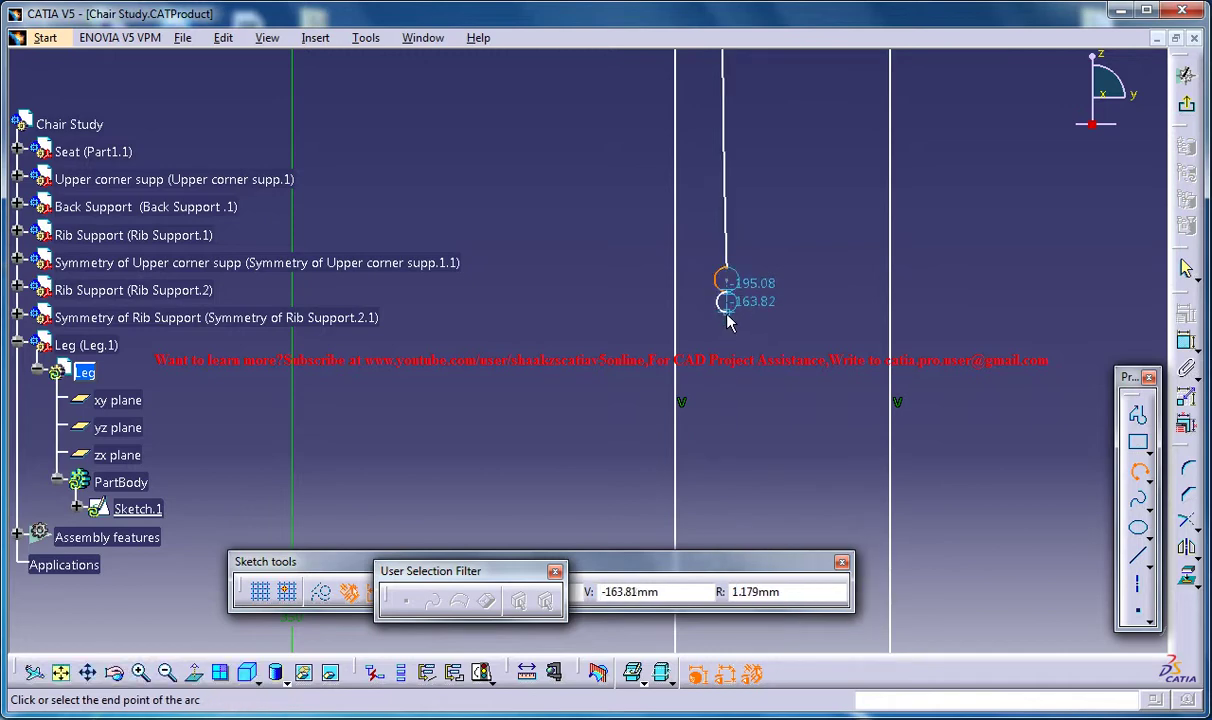
{"action": "left_click", "coordinate": [728, 318]}
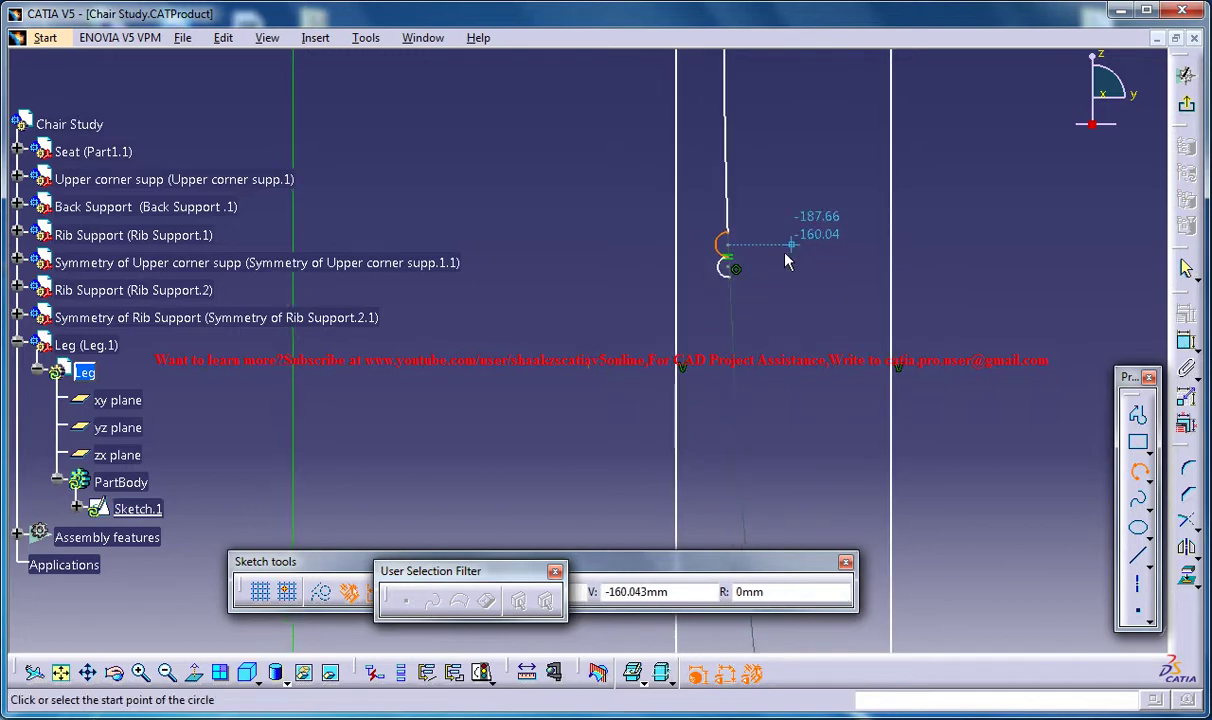
- Examine the bead rings and lower leg shape on the finished chair in chair.CATProduct, and return to Chair Study.CATProduct
{"action": "left_click", "coordinate": [420, 40]}
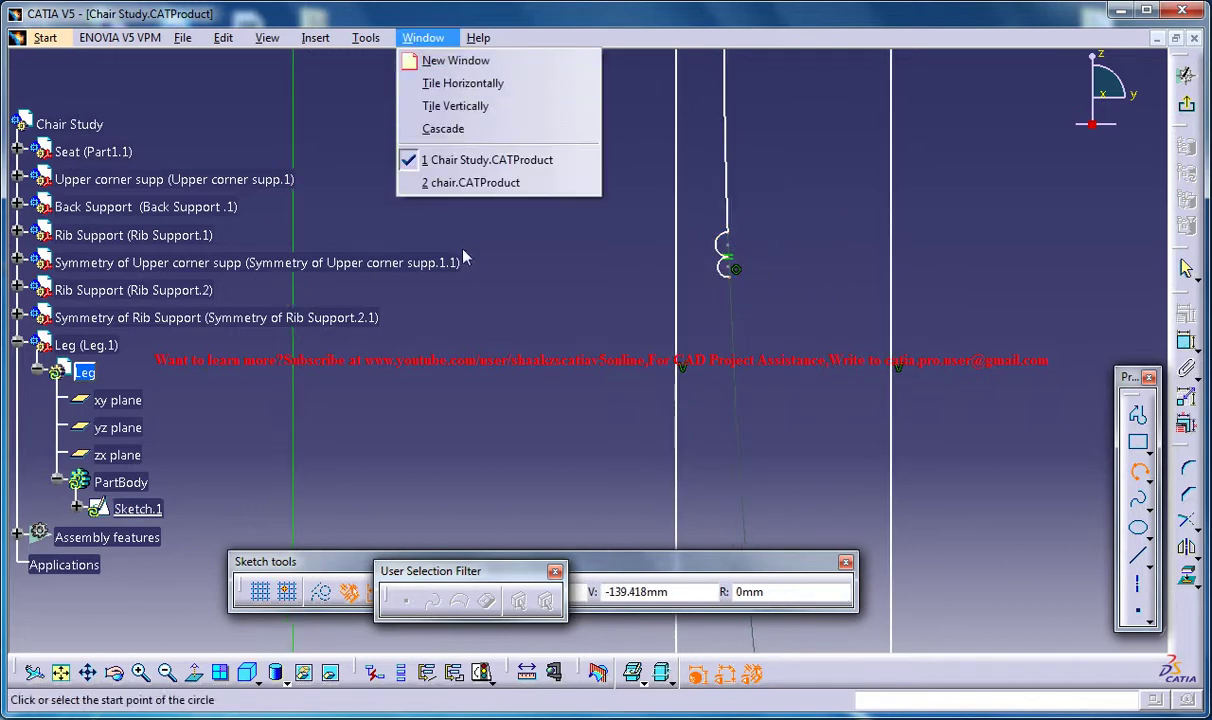
{"action": "left_click", "coordinate": [473, 181]}
{"action": "mouse_move", "coordinate": [605, 430]}
{"action": "middle_mouse_down"}
{"action": "mouse_move", "coordinate": [617, 355]}
{"action": "mouse_move", "coordinate": [601, 432]}
{"action": "middle_mouse_up"}
{"action": "middle_click_drag", "start_coordinate": [605, 372], "coordinate": [487, 382]}
{"action": "middle_click_drag", "start_coordinate": [563, 298], "coordinate": [587, 281]}
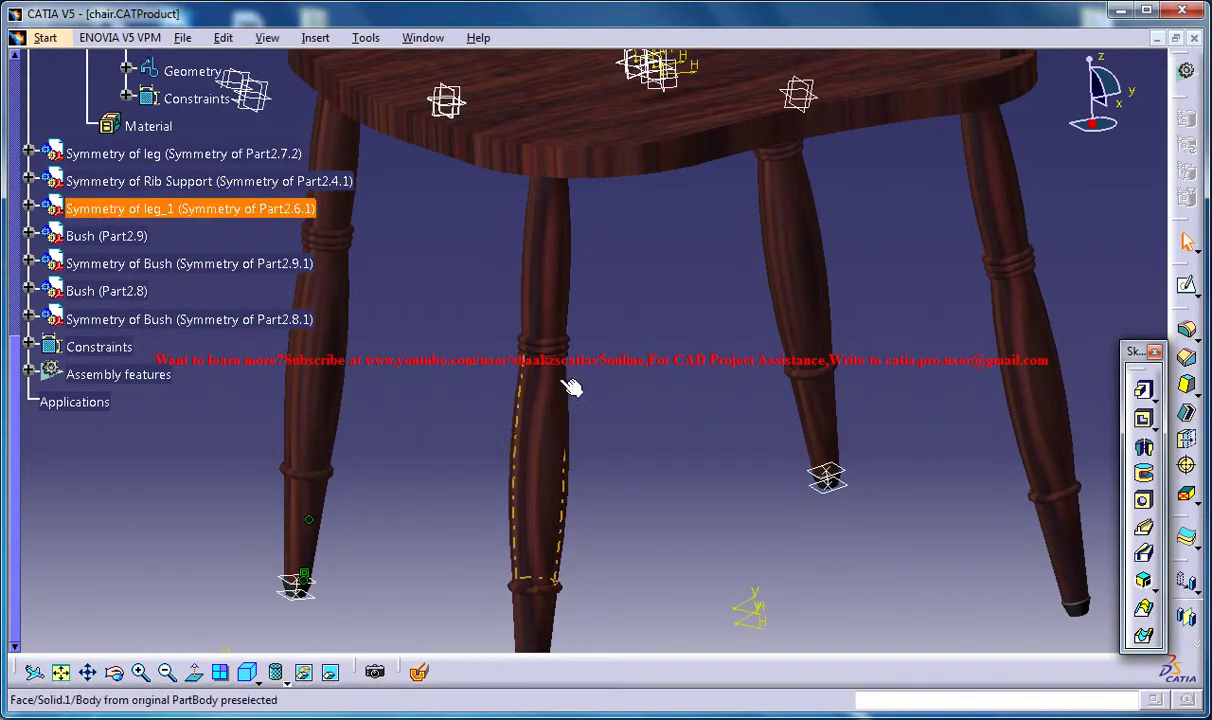
{"action": "middle_click", "coordinate": [576, 516]}
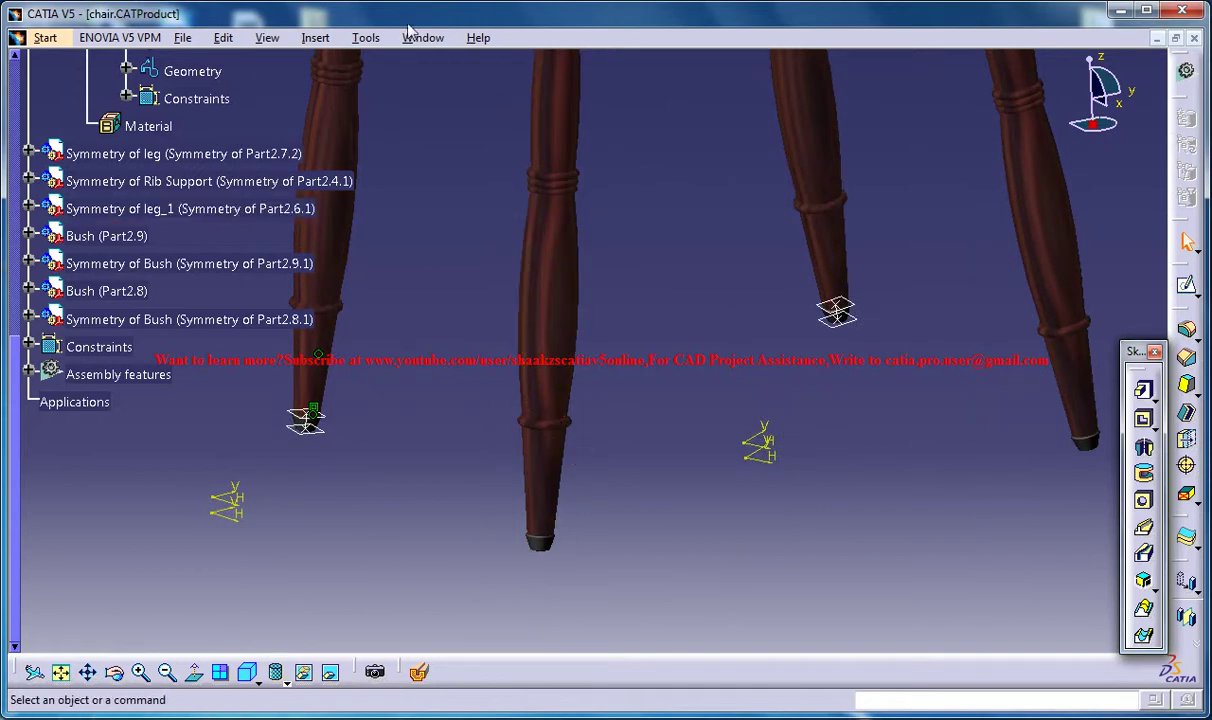
{"action": "middle_click_drag", "start_coordinate": [766, 298], "coordinate": [734, 446]}
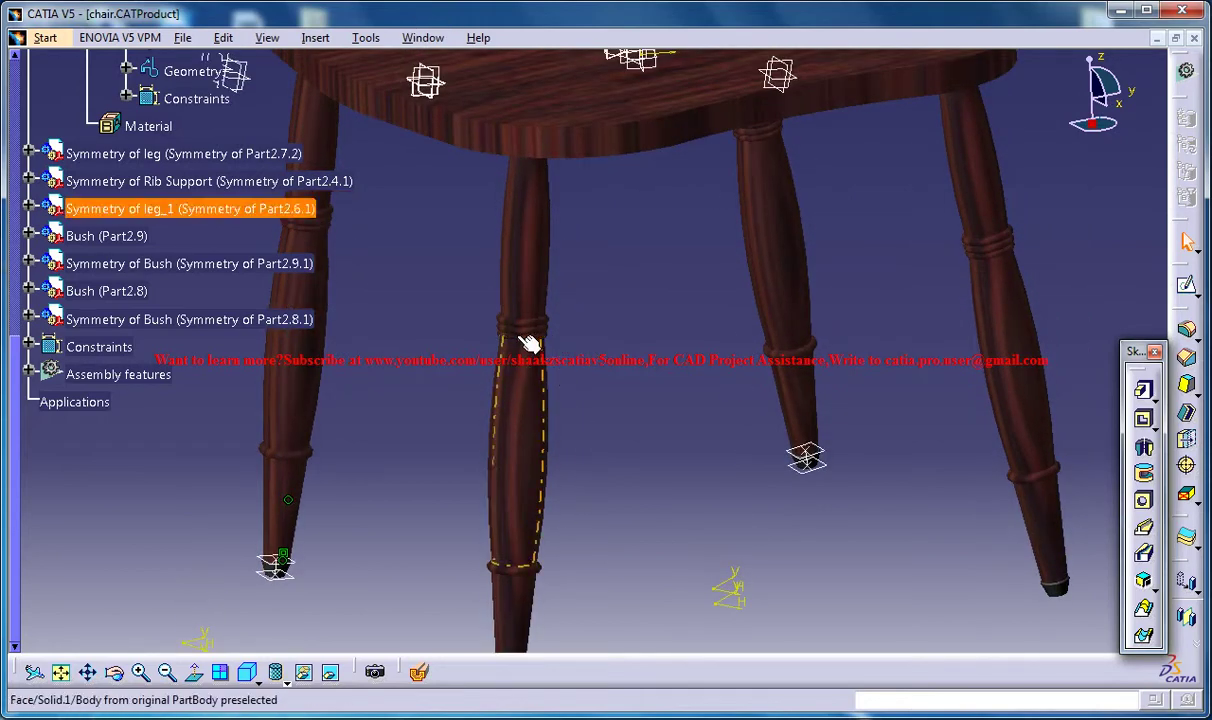
{"action": "middle_click_drag", "start_coordinate": [595, 514], "coordinate": [560, 284]}
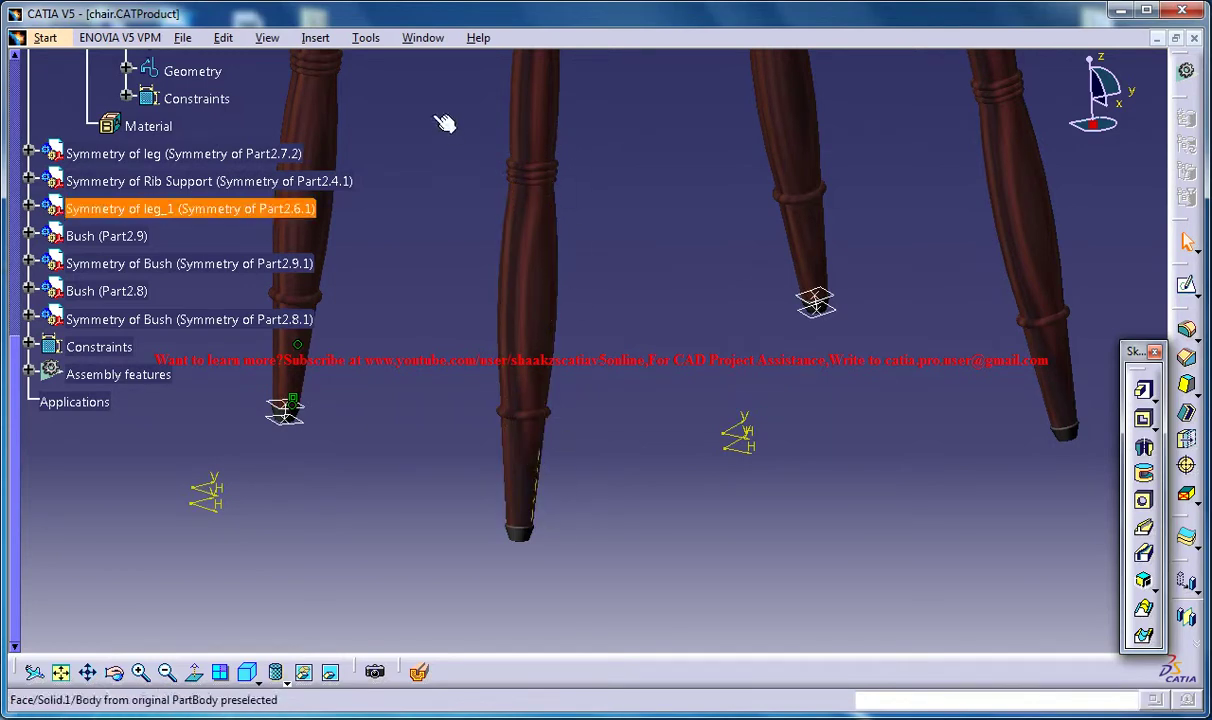
{"action": "left_click", "coordinate": [420, 38]}
{"action": "left_click", "coordinate": [470, 160]}
- Draw a third small three-point bead arc from the second bead's lower end to about 166 mm below the seat
{"action": "mouse_move", "coordinate": [752, 333]}
{"action": "middle_mouse_down"}
{"action": "mouse_move", "coordinate": [698, 438]}
{"action": "mouse_move", "coordinate": [708, 343]}
{"action": "middle_mouse_up"}
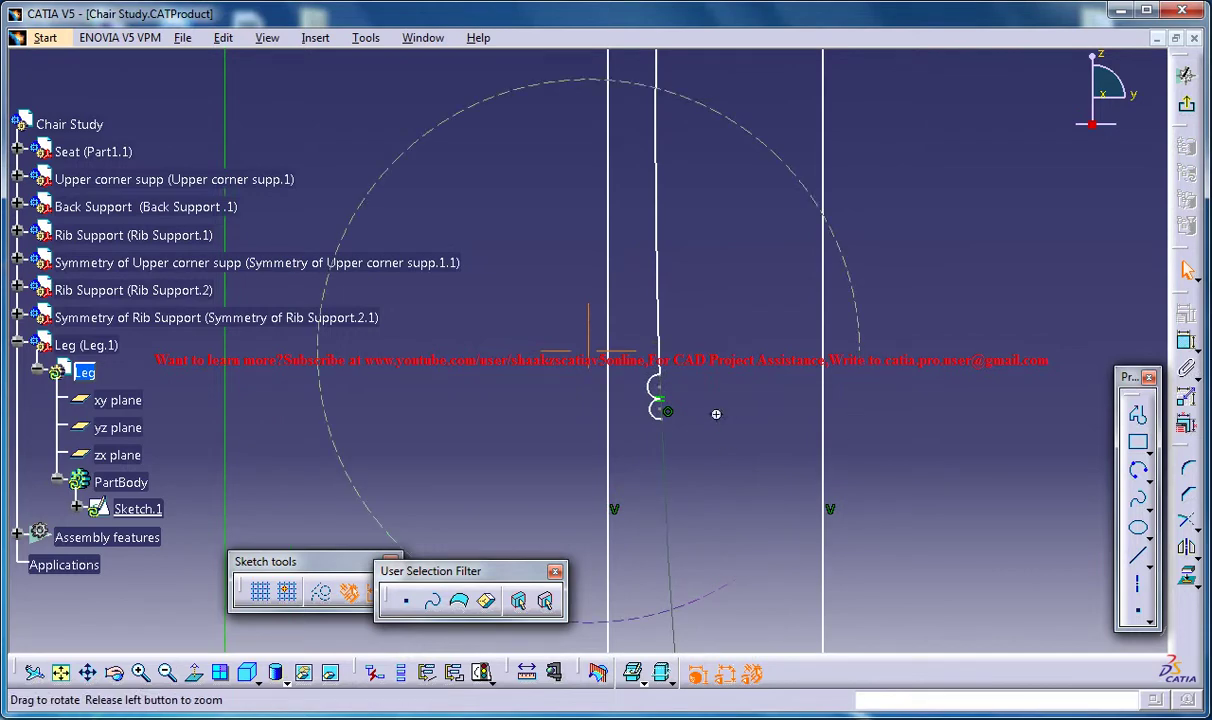
{"action": "mouse_move", "coordinate": [716, 413]}
{"action": "middle_mouse_down"}
{"action": "mouse_move", "coordinate": [749, 541]}
{"action": "mouse_move", "coordinate": [744, 587]}
{"action": "mouse_move", "coordinate": [675, 220]}
{"action": "middle_mouse_up"}
{"action": "middle_click_drag", "start_coordinate": [711, 494], "coordinate": [679, 219]}
{"action": "mouse_move", "coordinate": [641, 419]}
{"action": "middle_mouse_down"}
{"action": "mouse_move", "coordinate": [677, 235]}
{"action": "mouse_move", "coordinate": [693, 285]}
{"action": "middle_mouse_up"}
{"action": "middle_click_drag", "start_coordinate": [676, 218], "coordinate": [688, 388]}
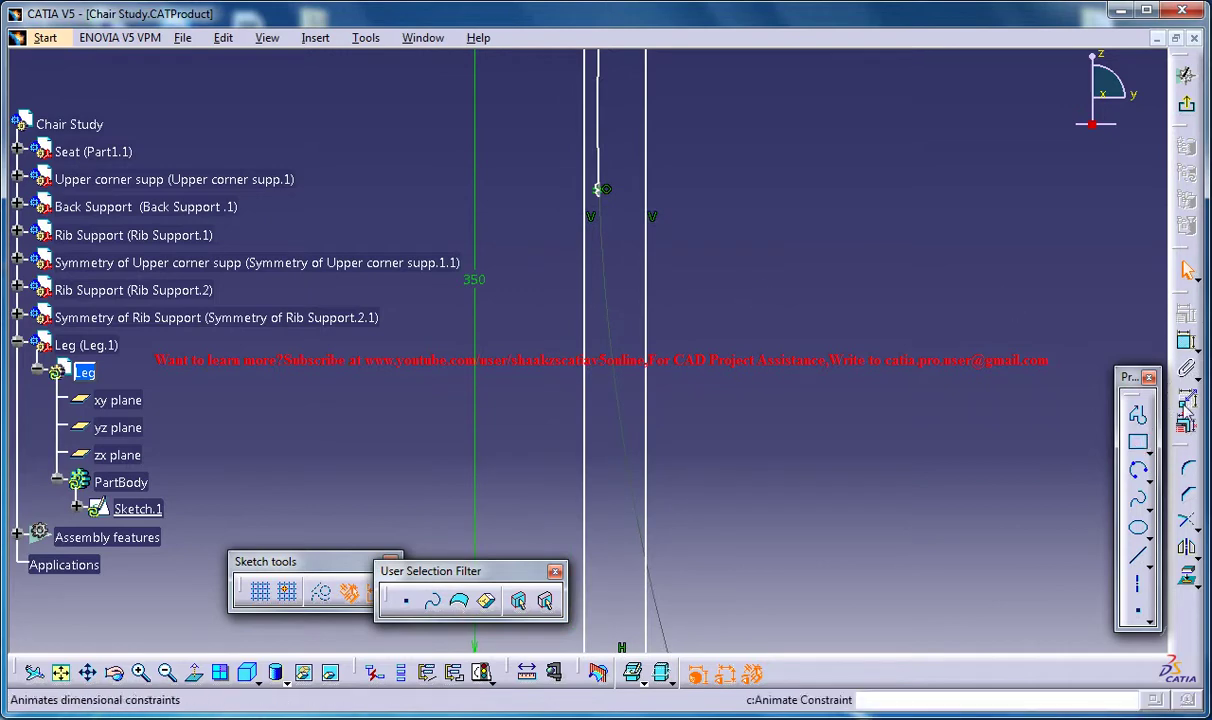
{"action": "left_click", "coordinate": [1139, 469]}
{"action": "middle_click_drag", "start_coordinate": [580, 264], "coordinate": [600, 150]}
{"action": "mouse_move", "coordinate": [655, 220]}
{"action": "middle_mouse_down"}
{"action": "mouse_move", "coordinate": [671, 341]}
{"action": "mouse_move", "coordinate": [717, 454]}
{"action": "mouse_move", "coordinate": [716, 364]}
{"action": "mouse_move", "coordinate": [712, 285]}
{"action": "mouse_move", "coordinate": [666, 457]}
{"action": "middle_mouse_up"}
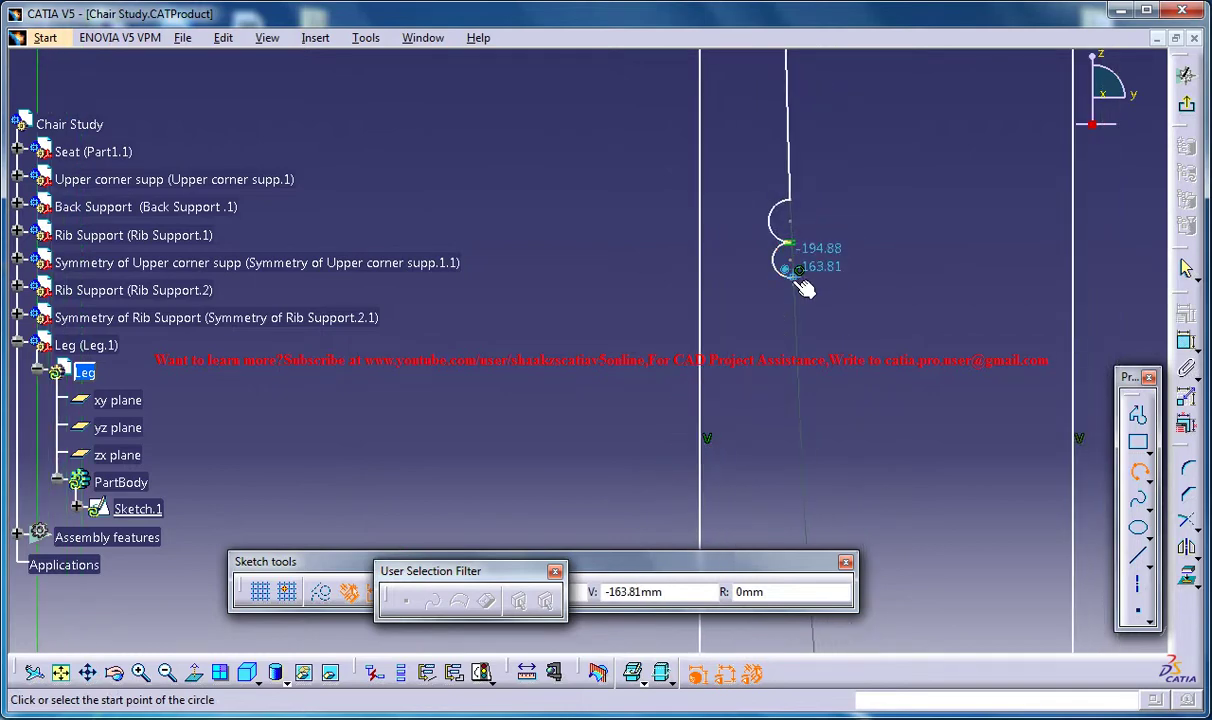
{"action": "left_click", "coordinate": [799, 272]}
{"action": "left_click", "coordinate": [773, 306]}
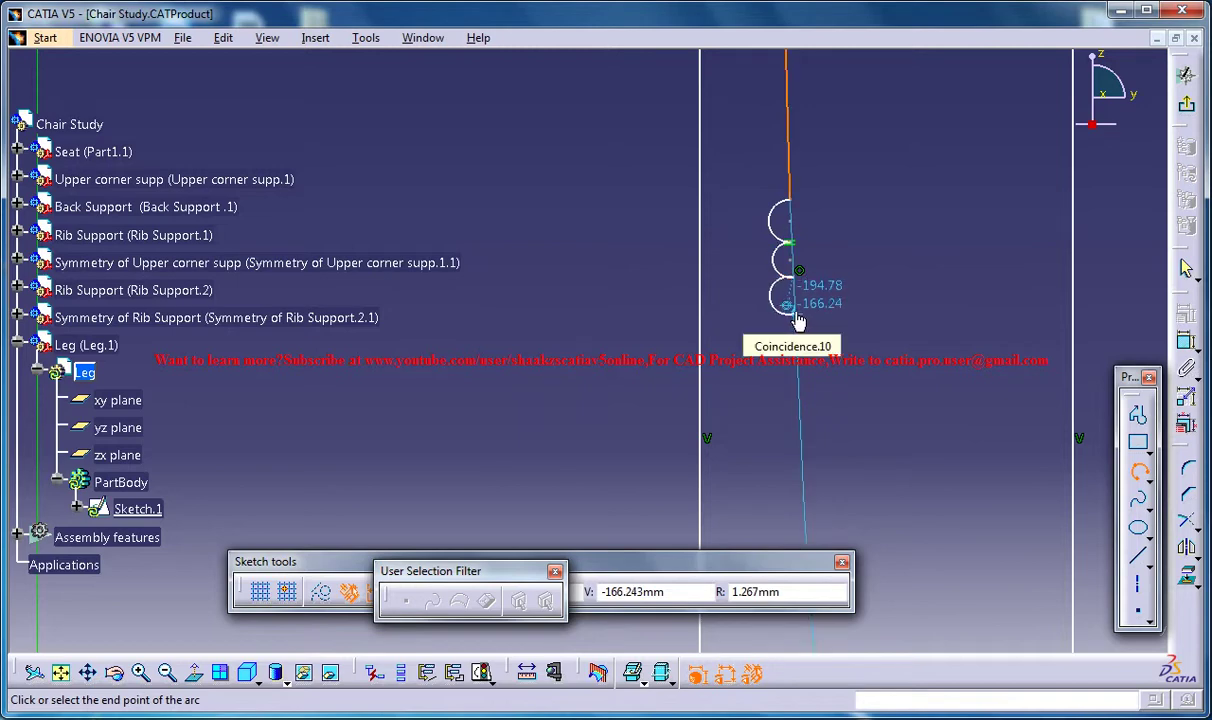
{"action": "left_click", "coordinate": [790, 313]}
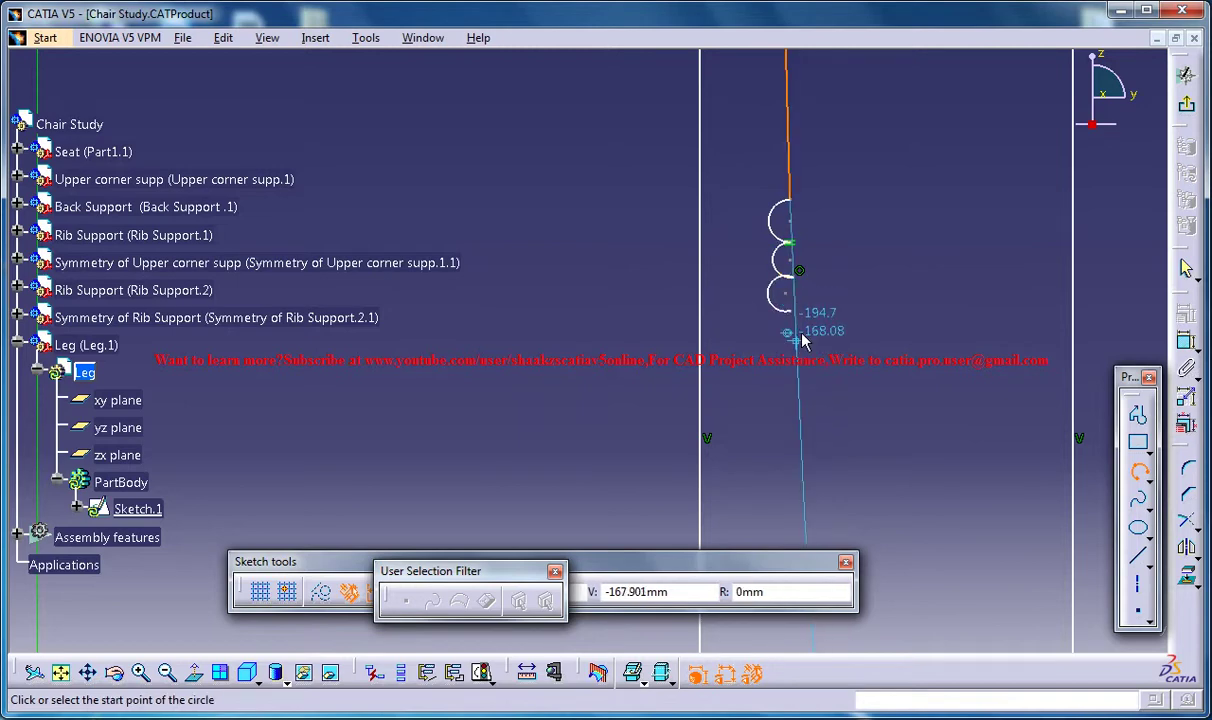
- Adjust the joint between the second and third bead arcs and quick-trim their overlapping ends
{"action": "middle_click_drag", "start_coordinate": [834, 284], "coordinate": [571, 392]}
{"action": "left_click", "coordinate": [781, 262]}
{"action": "middle_click_drag", "start_coordinate": [773, 327], "coordinate": [795, 180]}
{"action": "middle_click_drag", "start_coordinate": [852, 346], "coordinate": [654, 256]}
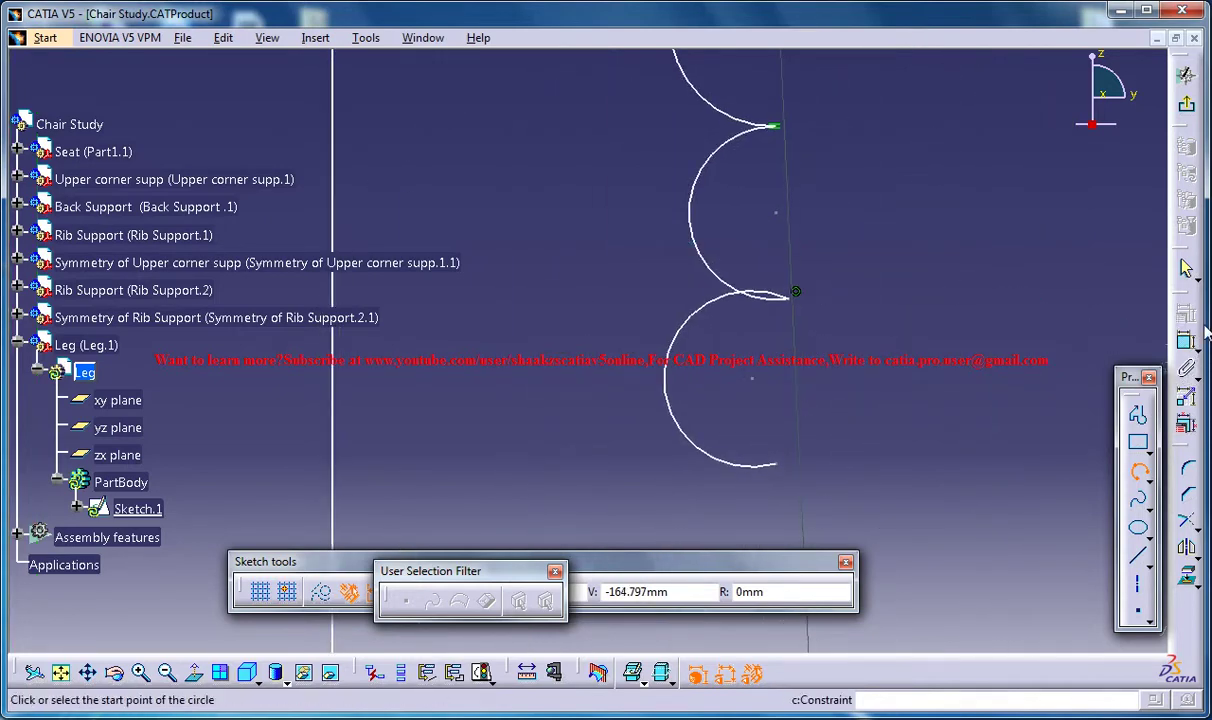
{"action": "left_click", "coordinate": [1187, 268]}
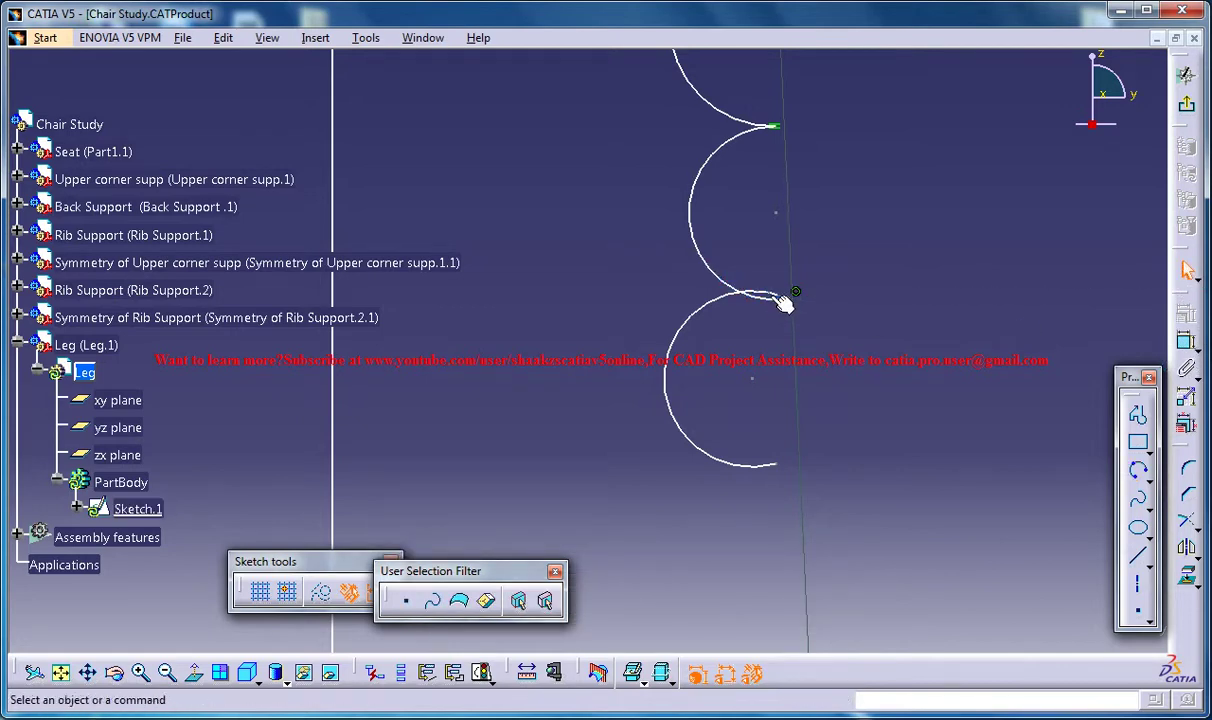
{"action": "left_click_drag", "start_coordinate": [782, 304], "coordinate": [779, 296]}
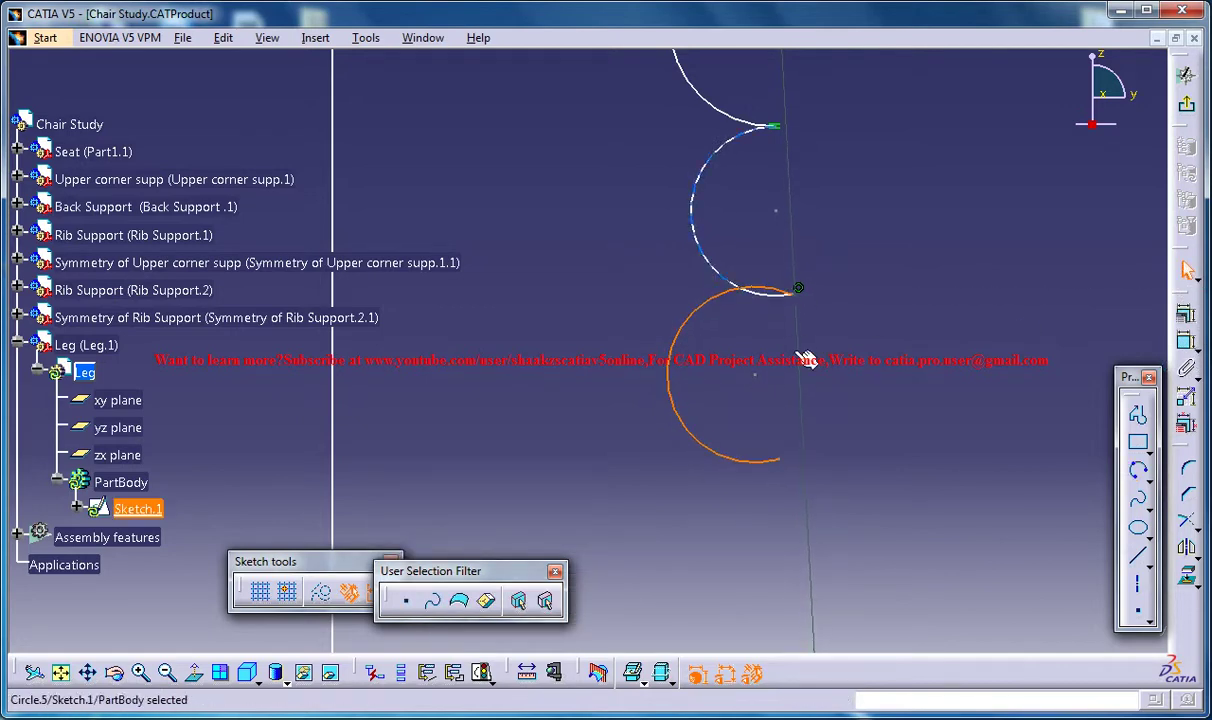
{"action": "left_click", "coordinate": [1197, 530]}
{"action": "left_click", "coordinate": [1138, 540]}
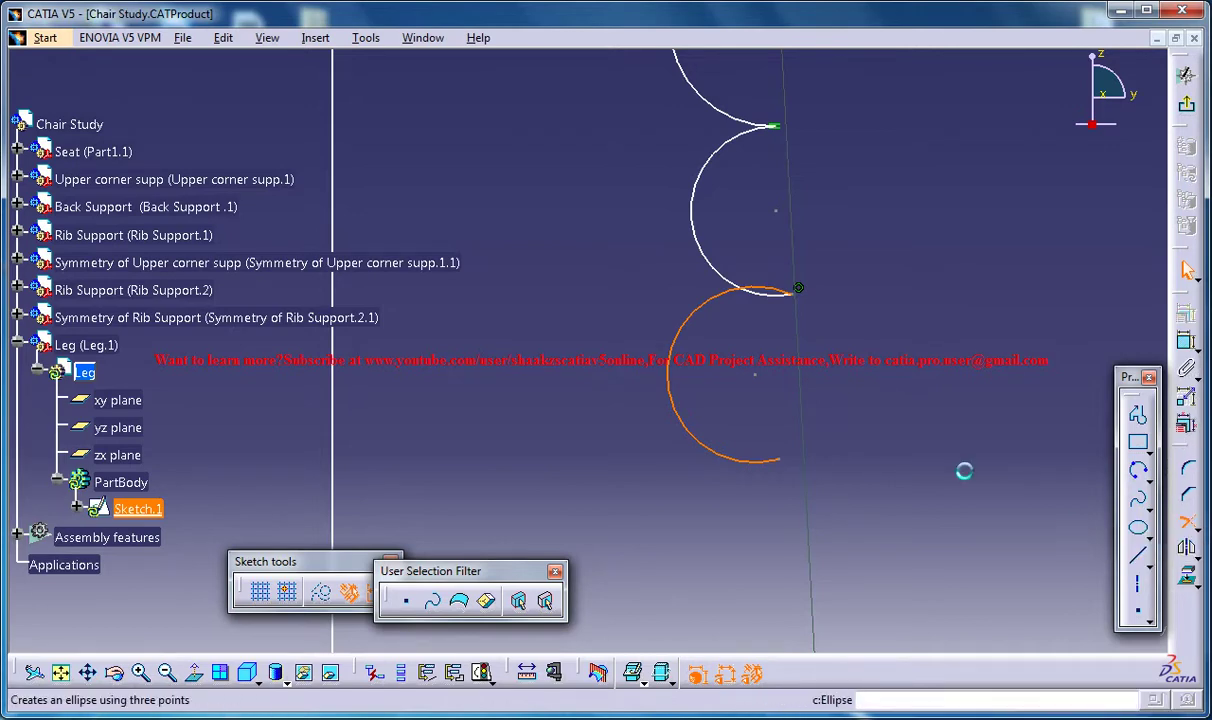
{"action": "left_click", "coordinate": [763, 289]}
- Draw a long outward-bulging three-point arc from the third bead's lower end to about 271 mm below the seat
{"action": "middle_click_drag", "start_coordinate": [874, 305], "coordinate": [905, 540]}
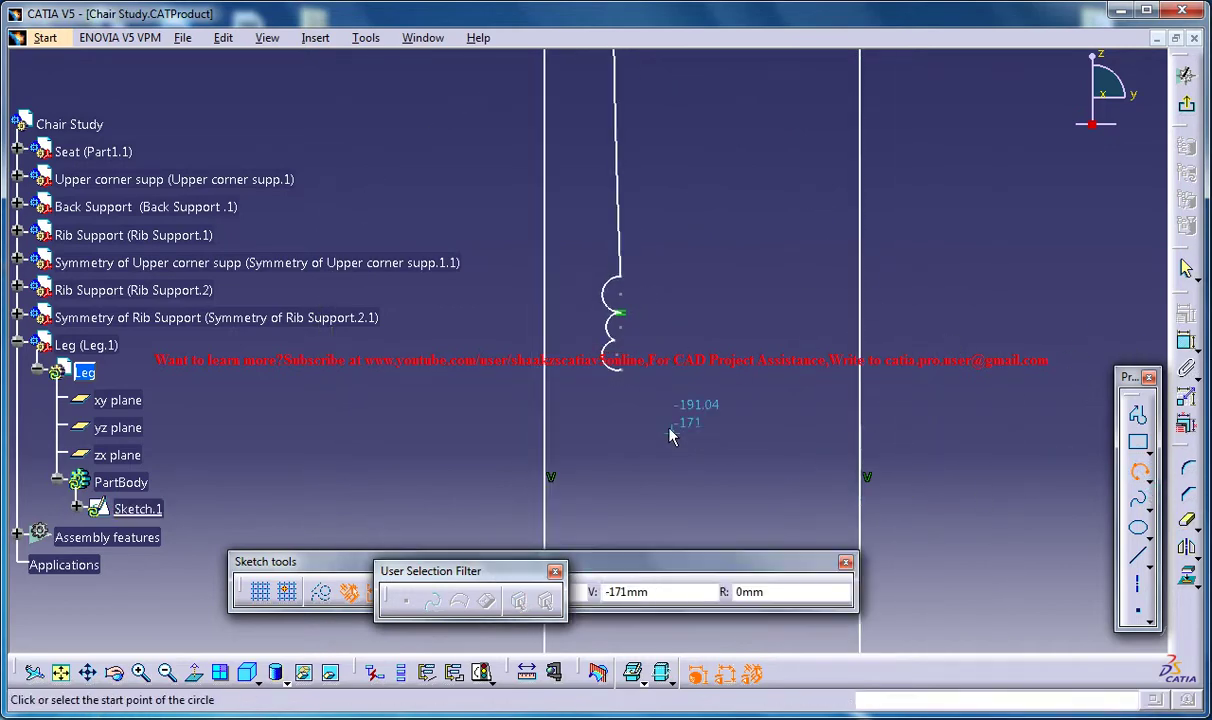
{"action": "left_click", "coordinate": [621, 370]}
{"action": "middle_click_drag", "start_coordinate": [613, 399], "coordinate": [668, 614]}
{"action": "middle_click_drag", "start_coordinate": [655, 443], "coordinate": [657, 235]}
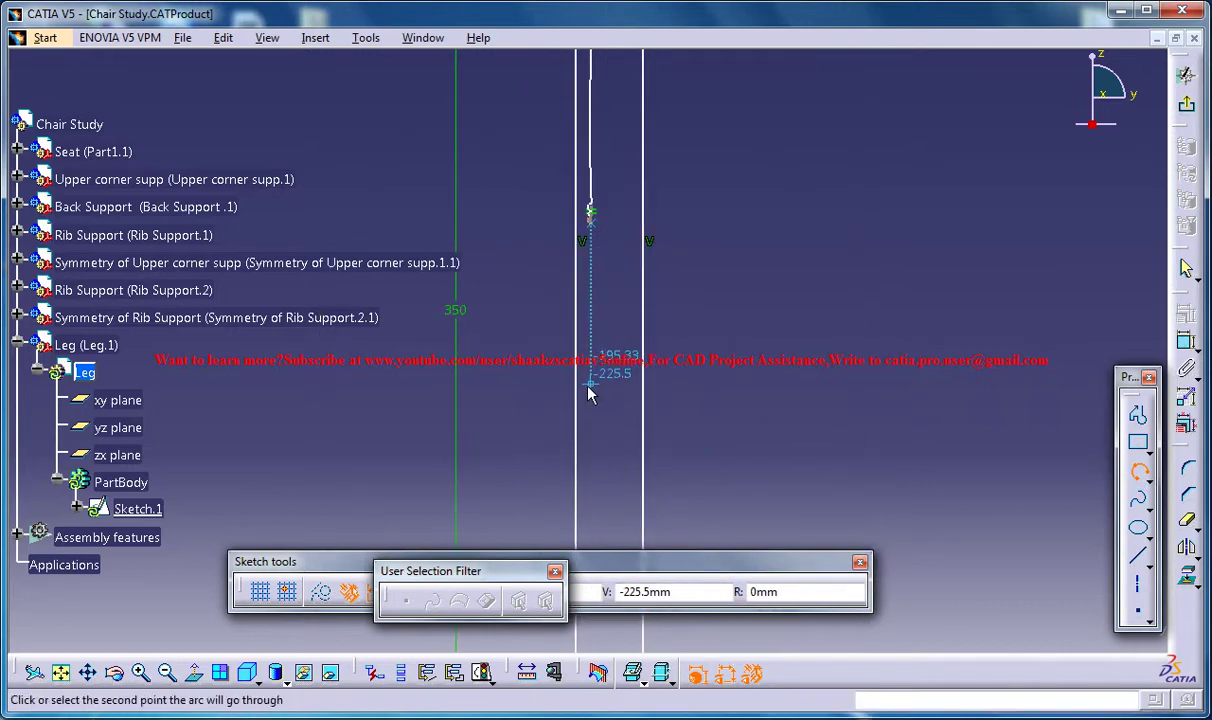
{"action": "left_click", "coordinate": [585, 400]}
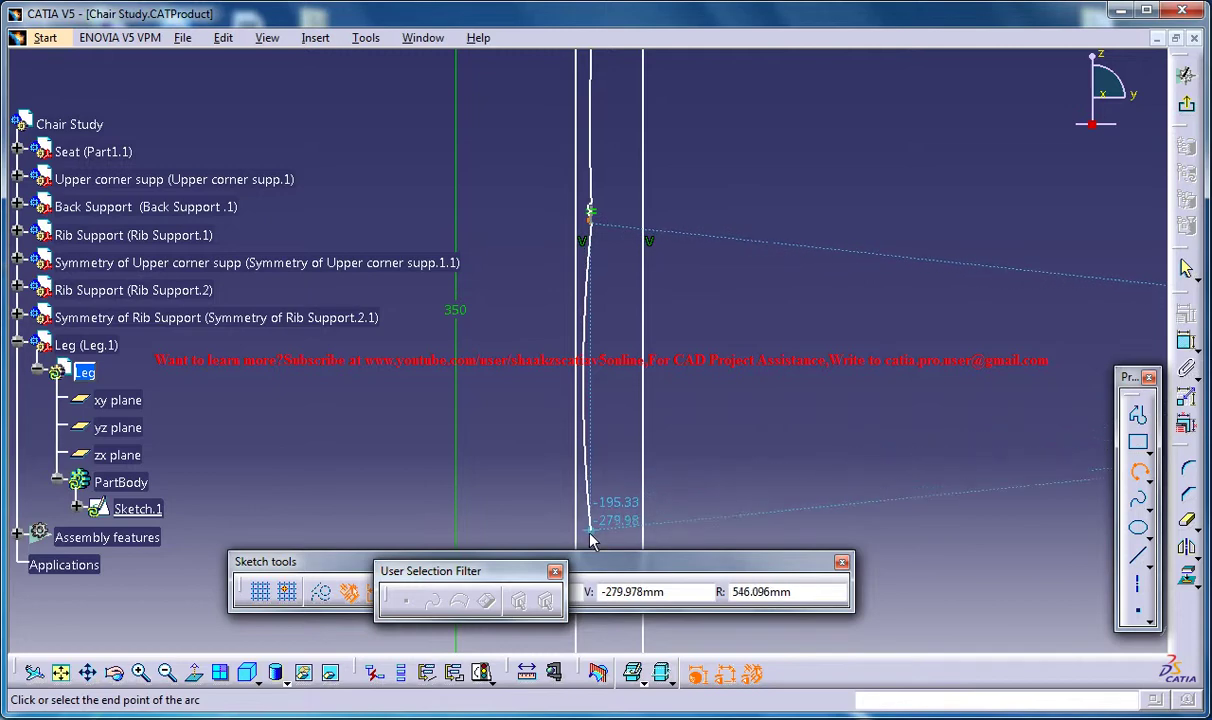
{"action": "middle_click_drag", "start_coordinate": [590, 540], "coordinate": [600, 370]}
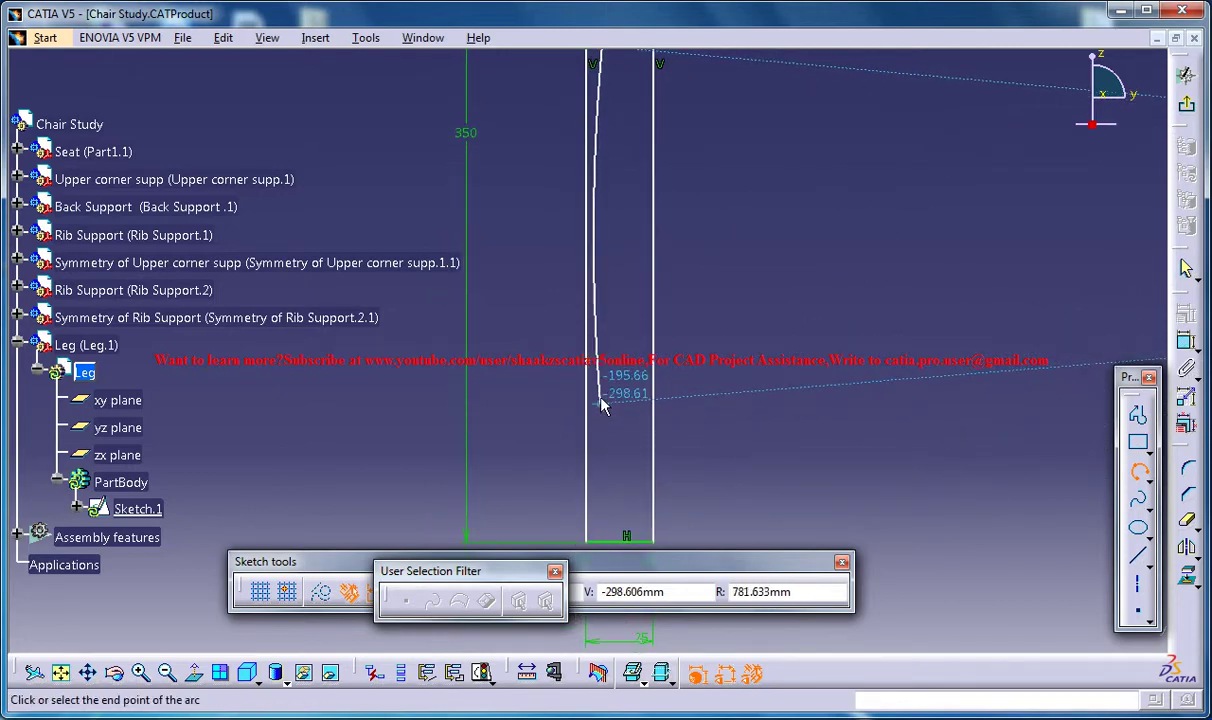
{"action": "left_click", "coordinate": [603, 330]}
- Draw a small three-point bead arc from the long arc's lower end to about 277 mm below the seat
{"action": "mouse_move", "coordinate": [622, 330]}
{"action": "middle_mouse_down"}
{"action": "mouse_move", "coordinate": [749, 406]}
{"action": "mouse_move", "coordinate": [730, 278]}
{"action": "mouse_move", "coordinate": [755, 303]}
{"action": "mouse_move", "coordinate": [698, 254]}
{"action": "mouse_move", "coordinate": [648, 276]}
{"action": "middle_mouse_up"}
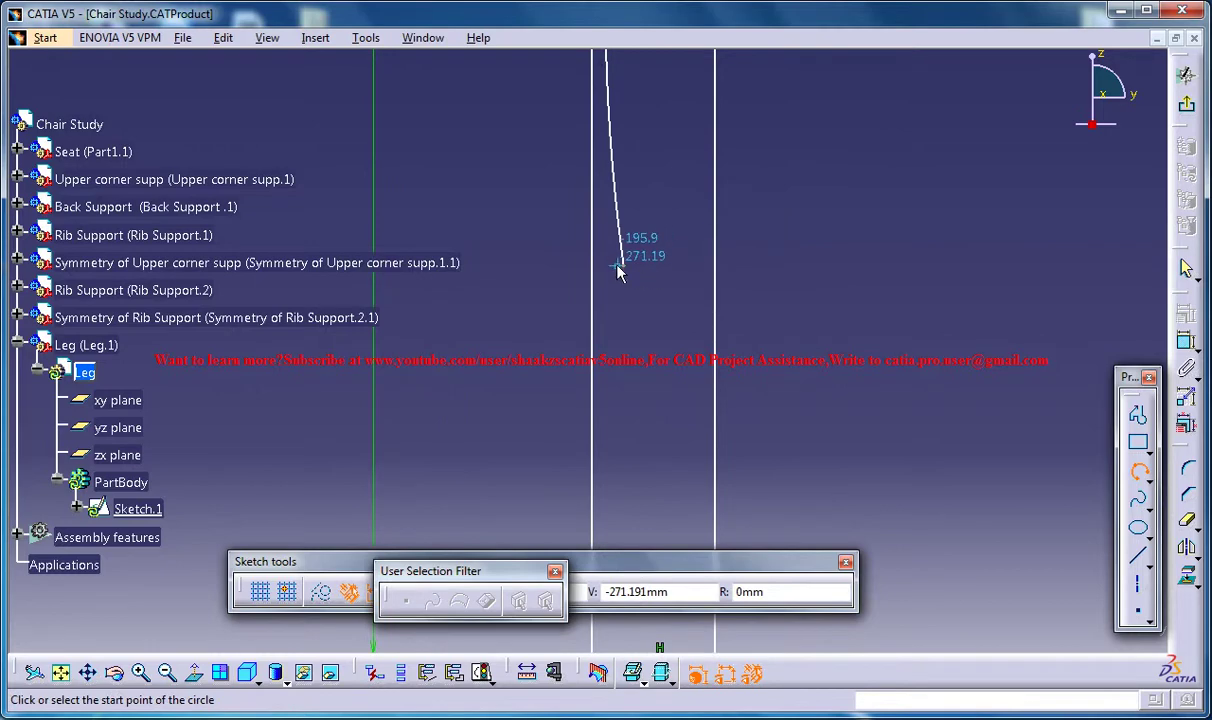
{"action": "left_click", "coordinate": [620, 266]}
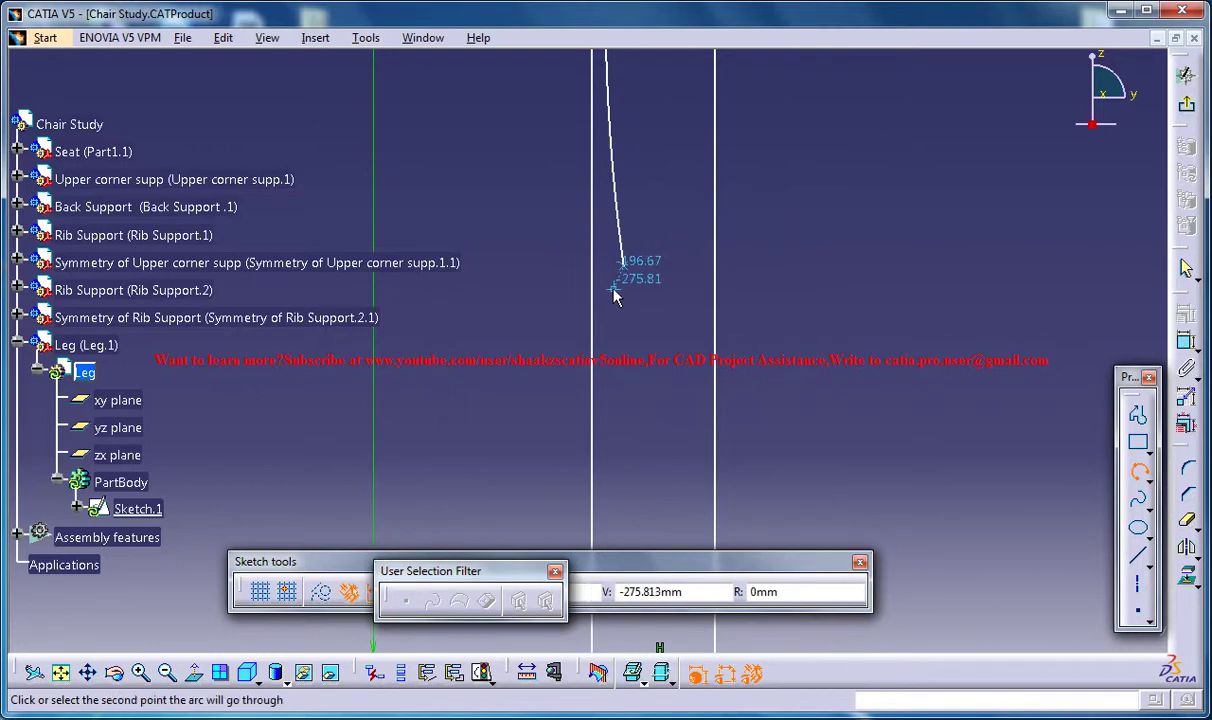
{"action": "left_click", "coordinate": [614, 284]}
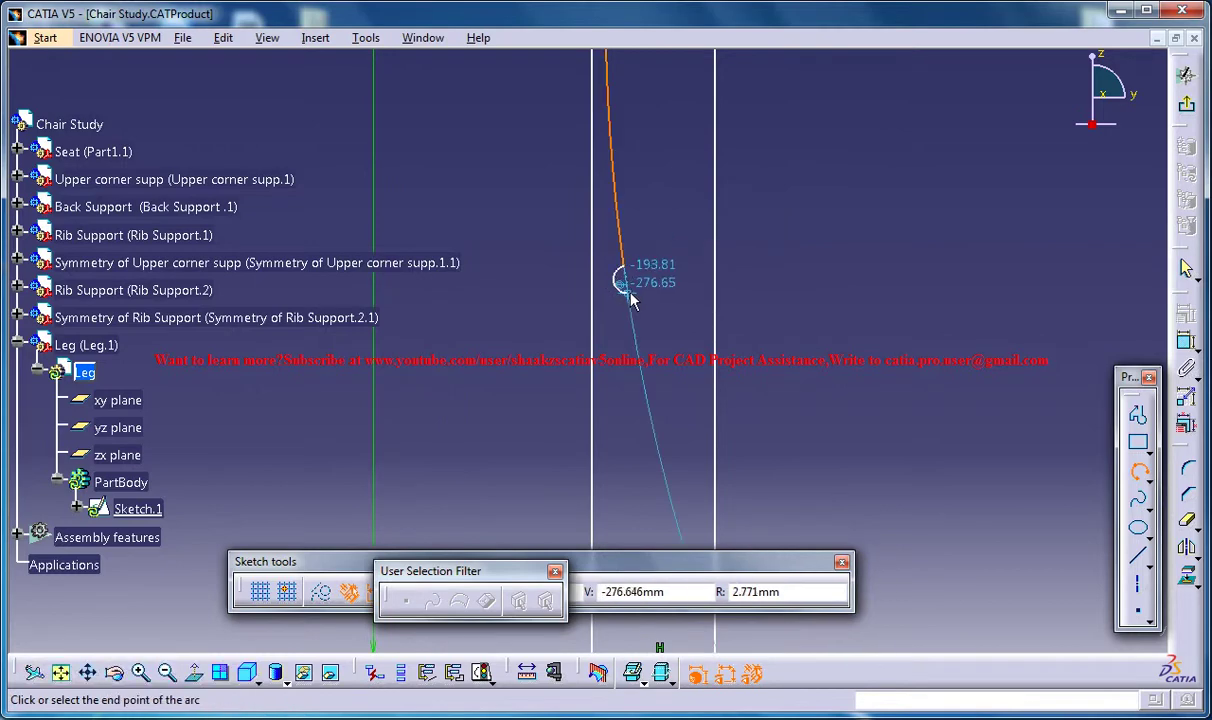
{"action": "left_click", "coordinate": [636, 308]}
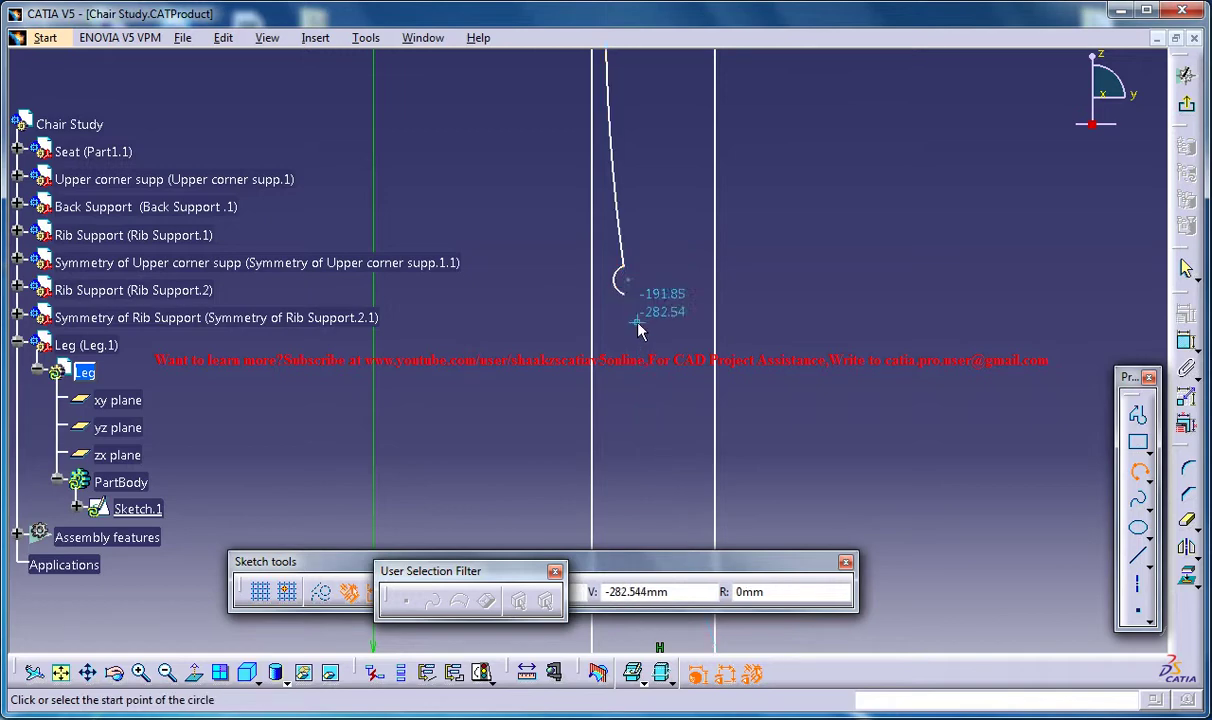
- Finish the leg profile with a three-point arc from the lower bead down to the rectangle's bottom edge
{"action": "middle_click_drag", "start_coordinate": [653, 449], "coordinate": [584, 204]}
{"action": "left_click", "coordinate": [567, 251]}
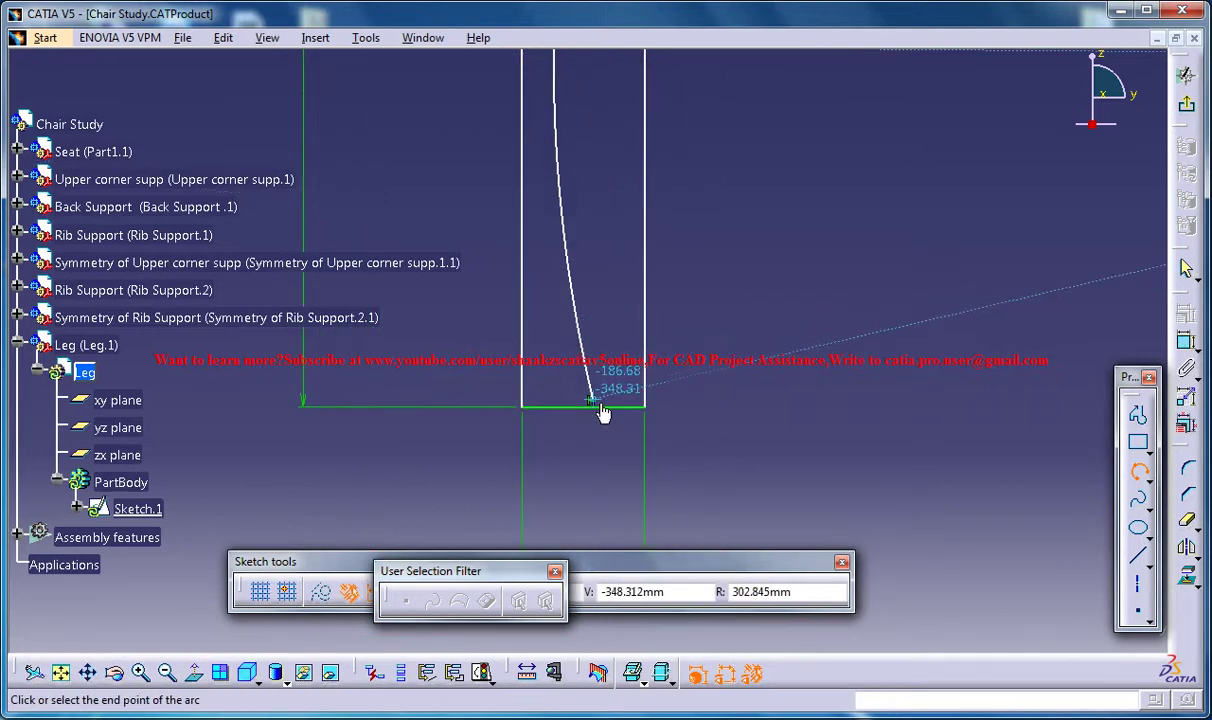
{"action": "left_click", "coordinate": [620, 408]}
- Quick-trim the rectangle's top edge outside the profile and its outer vertical side, accepting the midpoint constraint change and length-to-distance conversion
{"action": "middle_click_drag", "start_coordinate": [674, 273], "coordinate": [727, 497]}
{"action": "mouse_move", "coordinate": [687, 362]}
{"action": "middle_mouse_down"}
{"action": "mouse_move", "coordinate": [679, 319]}
{"action": "mouse_move", "coordinate": [678, 524]}
{"action": "middle_mouse_up"}
{"action": "mouse_move", "coordinate": [674, 295]}
{"action": "middle_mouse_down"}
{"action": "mouse_move", "coordinate": [677, 480]}
{"action": "mouse_move", "coordinate": [698, 415]}
{"action": "middle_mouse_up"}
{"action": "middle_click_drag", "start_coordinate": [705, 357], "coordinate": [711, 319]}
{"action": "left_click", "coordinate": [1189, 521]}
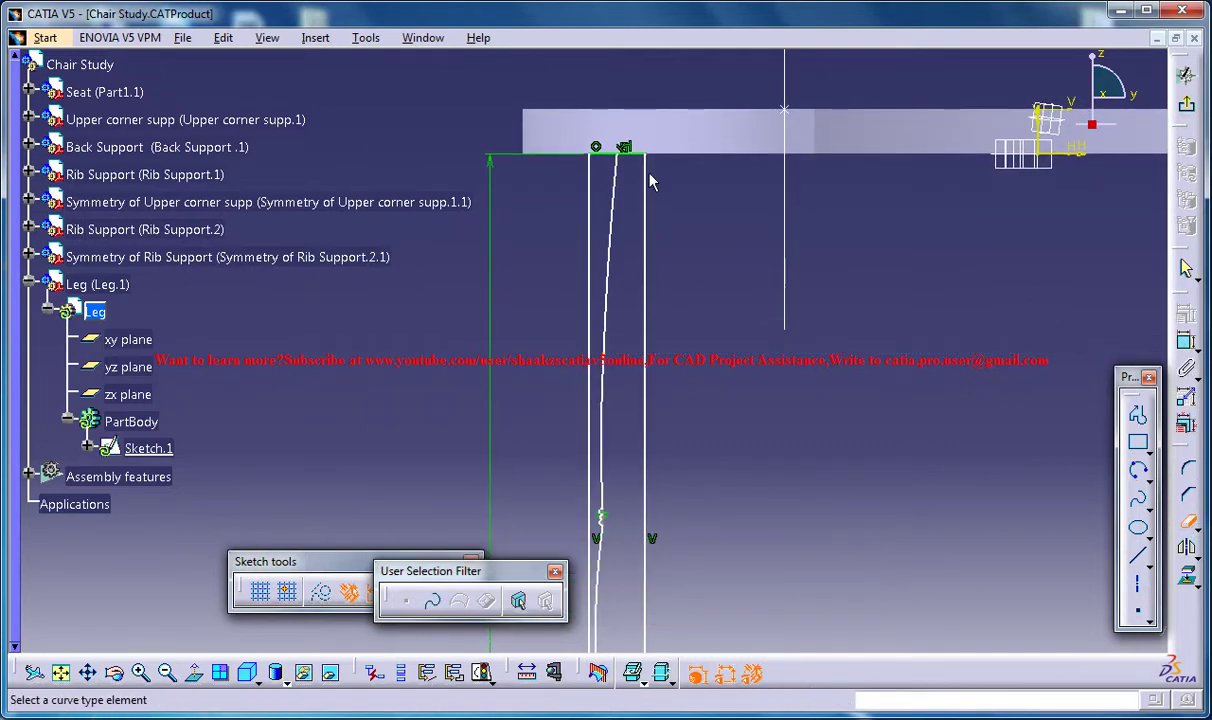
{"action": "mouse_move", "coordinate": [657, 195]}
{"action": "middle_mouse_down"}
{"action": "mouse_move", "coordinate": [749, 425]}
{"action": "mouse_move", "coordinate": [753, 352]}
{"action": "mouse_move", "coordinate": [692, 150]}
{"action": "middle_mouse_up"}
{"action": "left_click", "coordinate": [788, 298]}
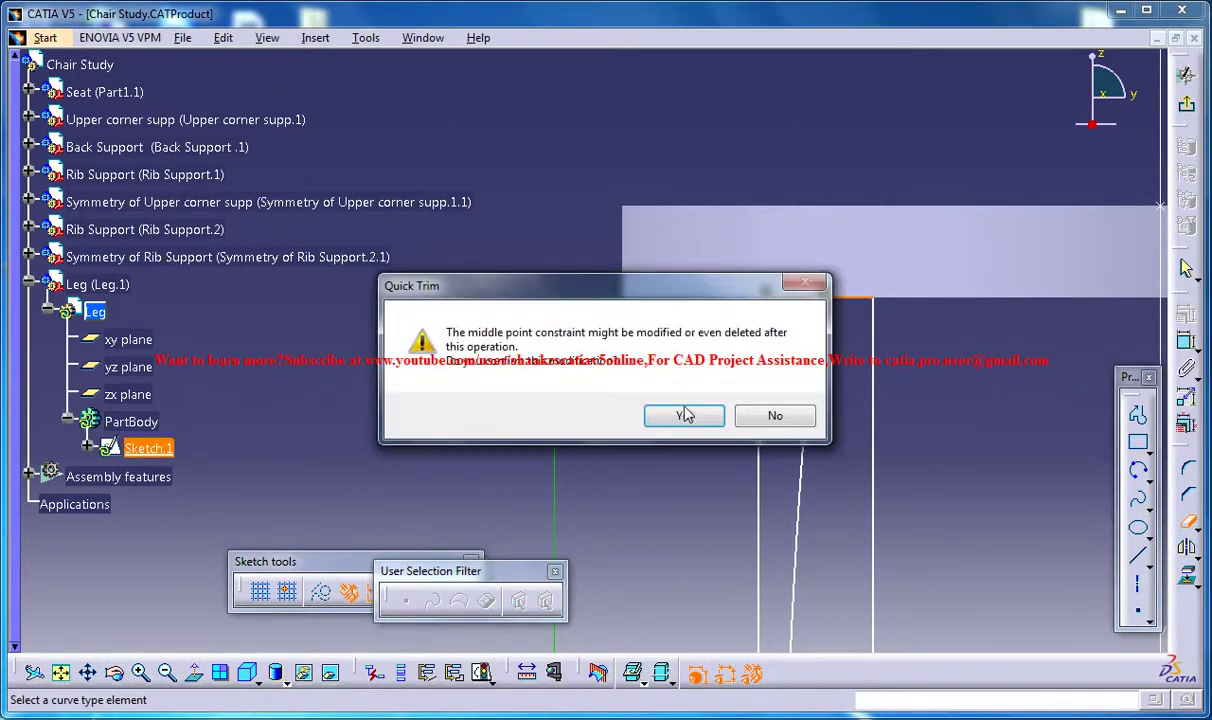
{"action": "left_click", "coordinate": [684, 412]}
{"action": "left_click", "coordinate": [813, 310]}
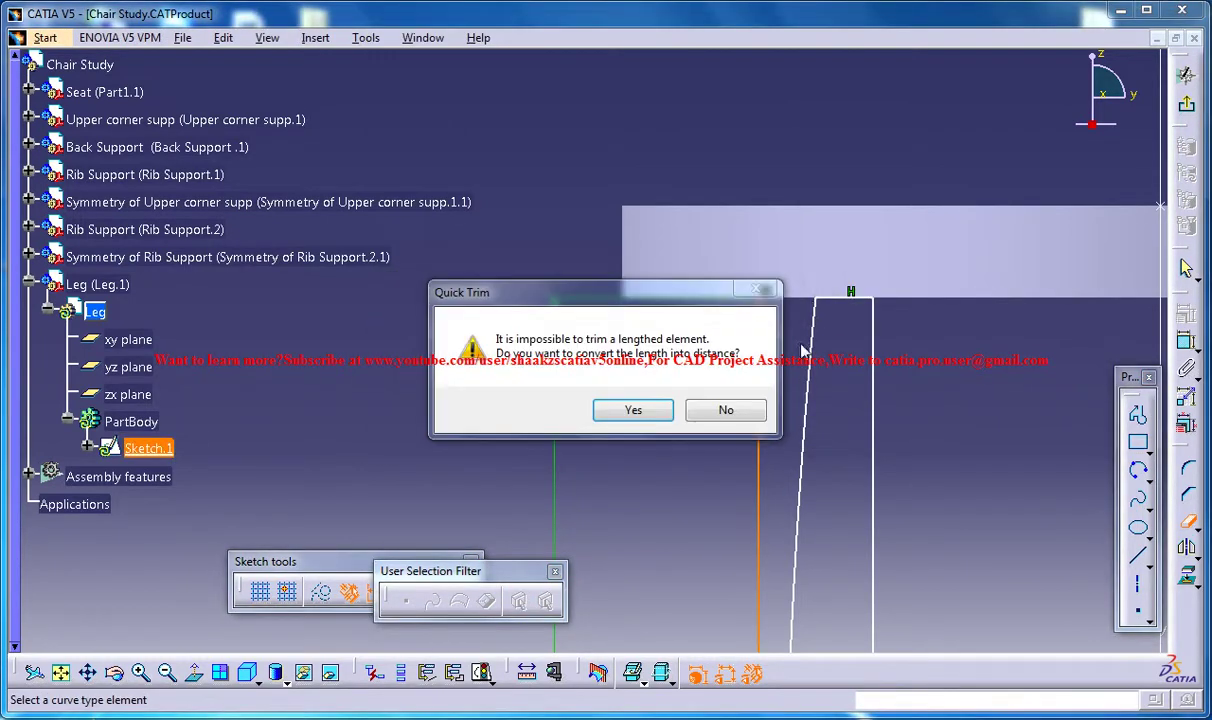
{"action": "left_click", "coordinate": [628, 409]}
- Quick-trim the rectangle's bottom edge outside the leg profile, converting its length constraint into a distance
{"action": "middle_click_drag", "start_coordinate": [839, 376], "coordinate": [860, 530]}
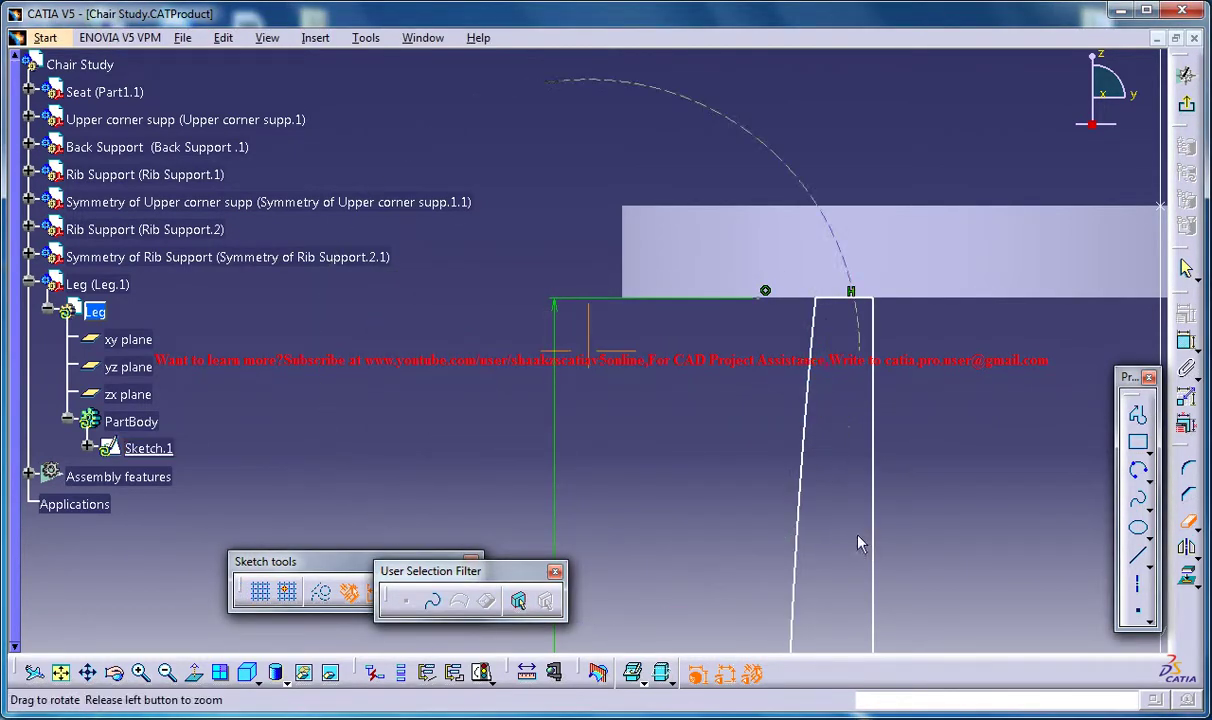
{"action": "mouse_move", "coordinate": [847, 486]}
{"action": "middle_mouse_down"}
{"action": "mouse_move", "coordinate": [925, 527]}
{"action": "mouse_move", "coordinate": [720, 289]}
{"action": "mouse_move", "coordinate": [800, 378]}
{"action": "middle_mouse_up"}
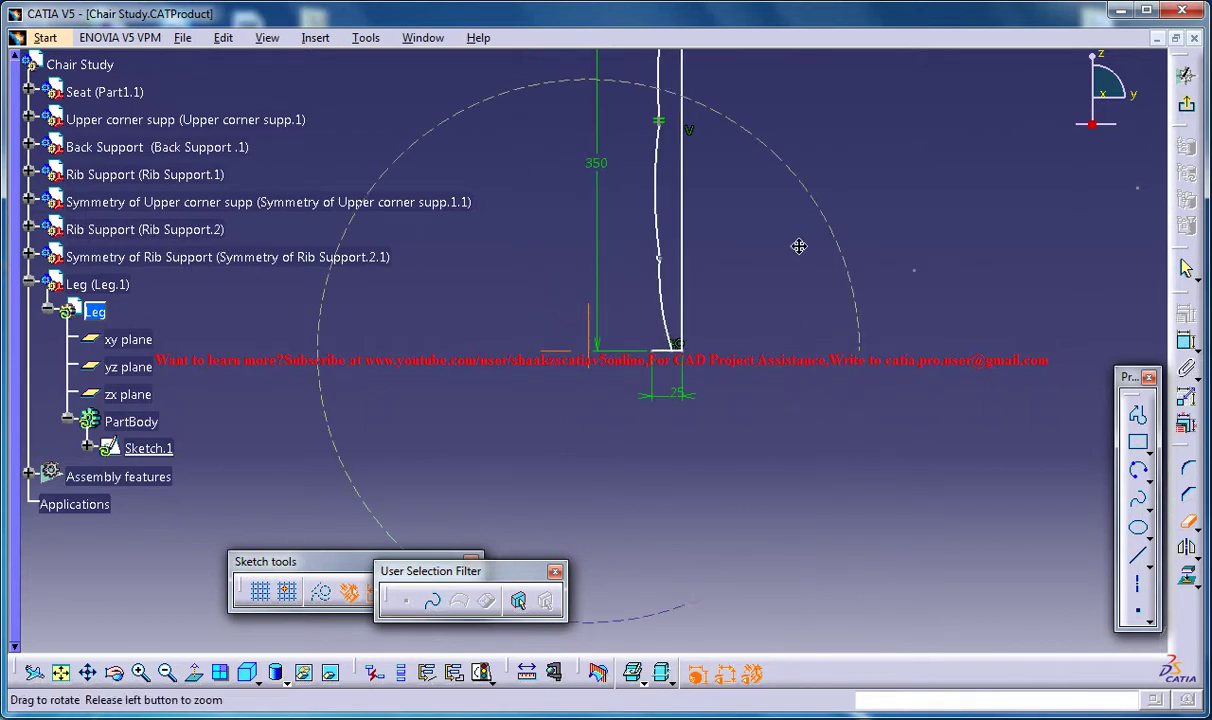
{"action": "middle_click_drag", "start_coordinate": [797, 249], "coordinate": [676, 373]}
{"action": "left_click", "coordinate": [776, 346]}
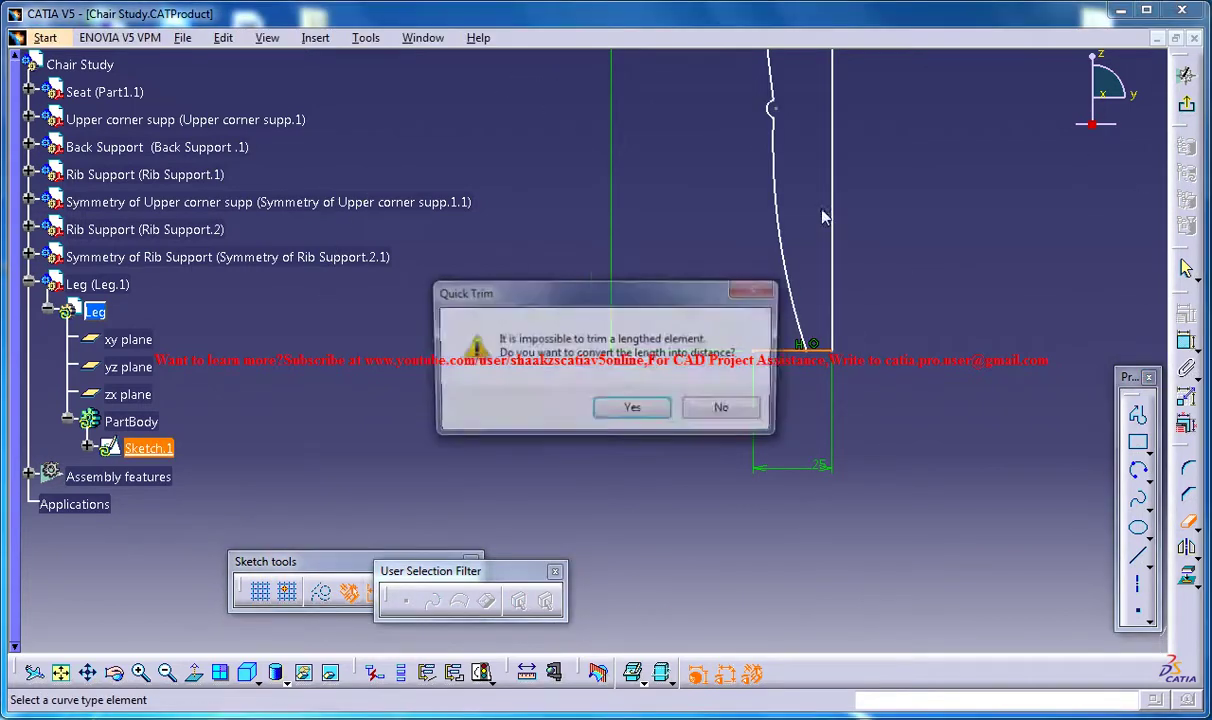
{"action": "left_click", "coordinate": [660, 411]}
- Run Sketch Analysis on the trimmed leg sketch, check whether its profile is closed, and close the analysis
{"action": "left_click", "coordinate": [400, 40]}
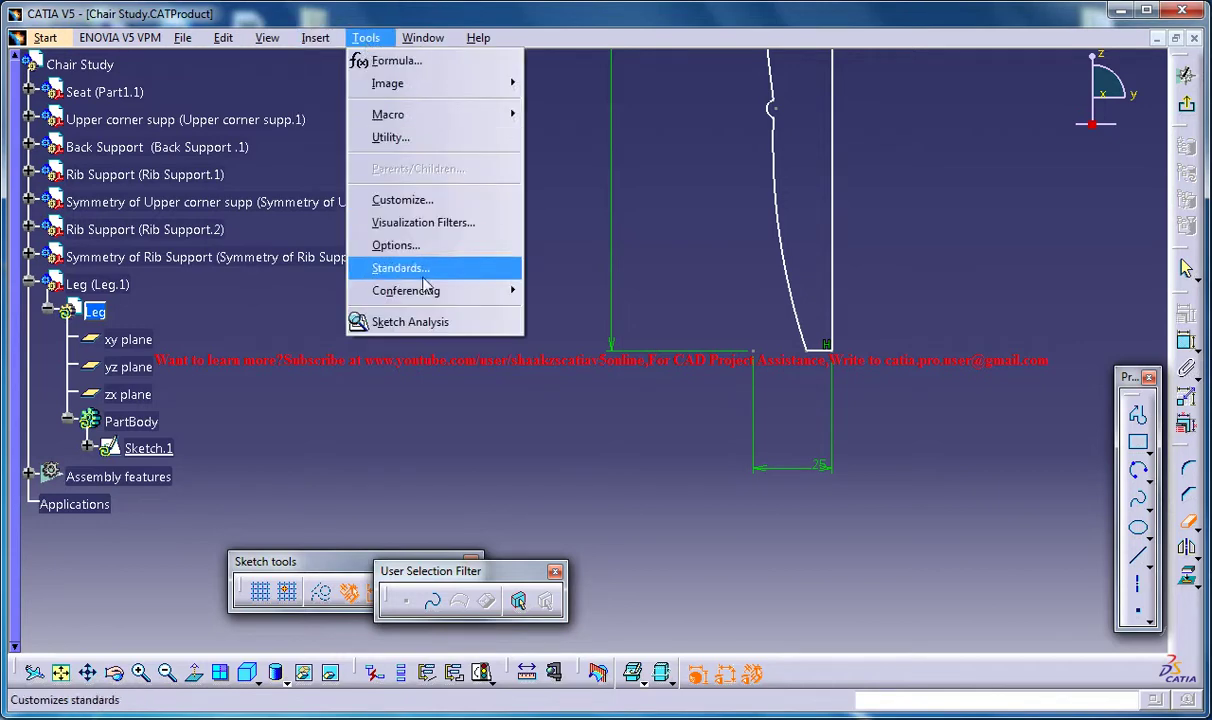
{"action": "left_click", "coordinate": [400, 321]}
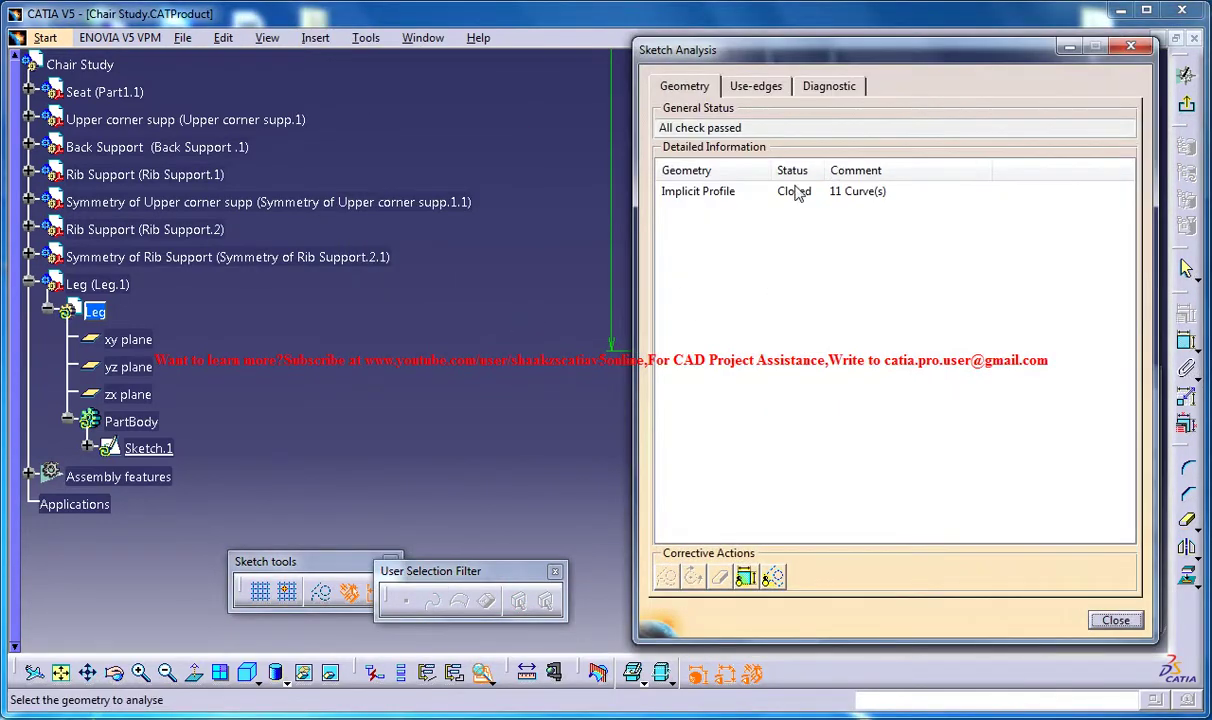
{"action": "mouse_move", "coordinate": [722, 50]}
{"action": "left_mouse_down"}
{"action": "mouse_move", "coordinate": [622, 82]}
{"action": "mouse_move", "coordinate": [450, 75]}
{"action": "left_mouse_up"}
{"action": "left_click", "coordinate": [490, 217]}
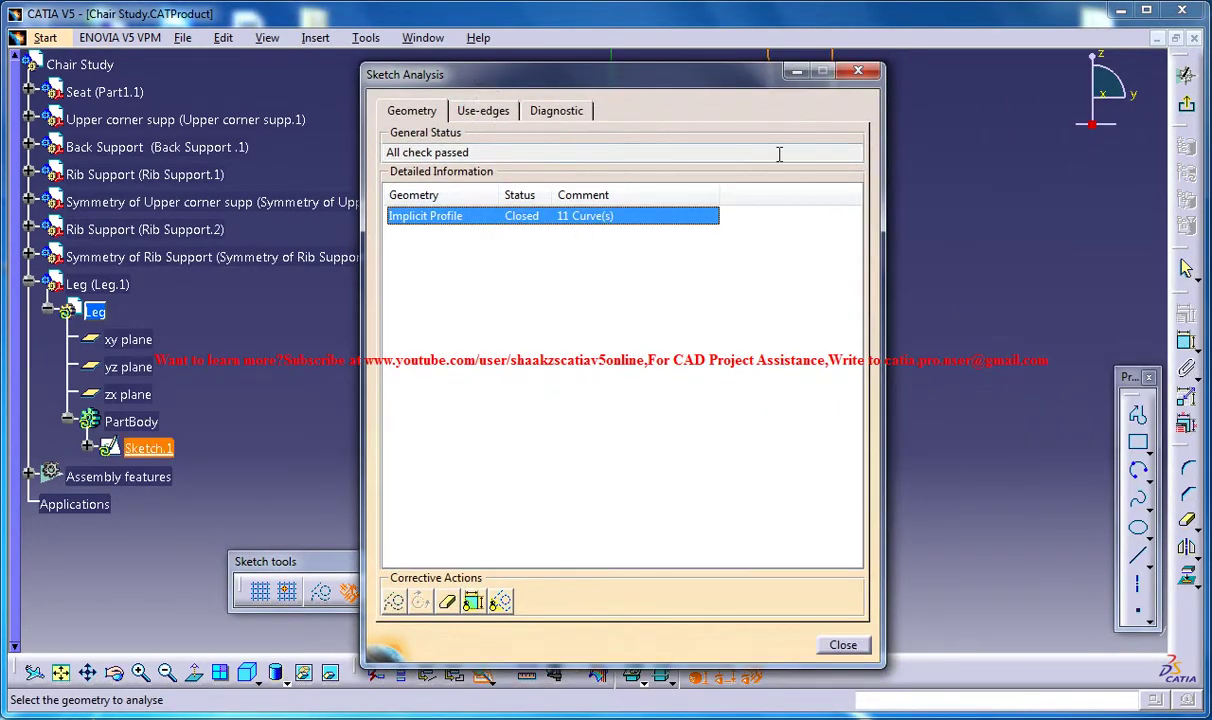
{"action": "left_click", "coordinate": [857, 73]}
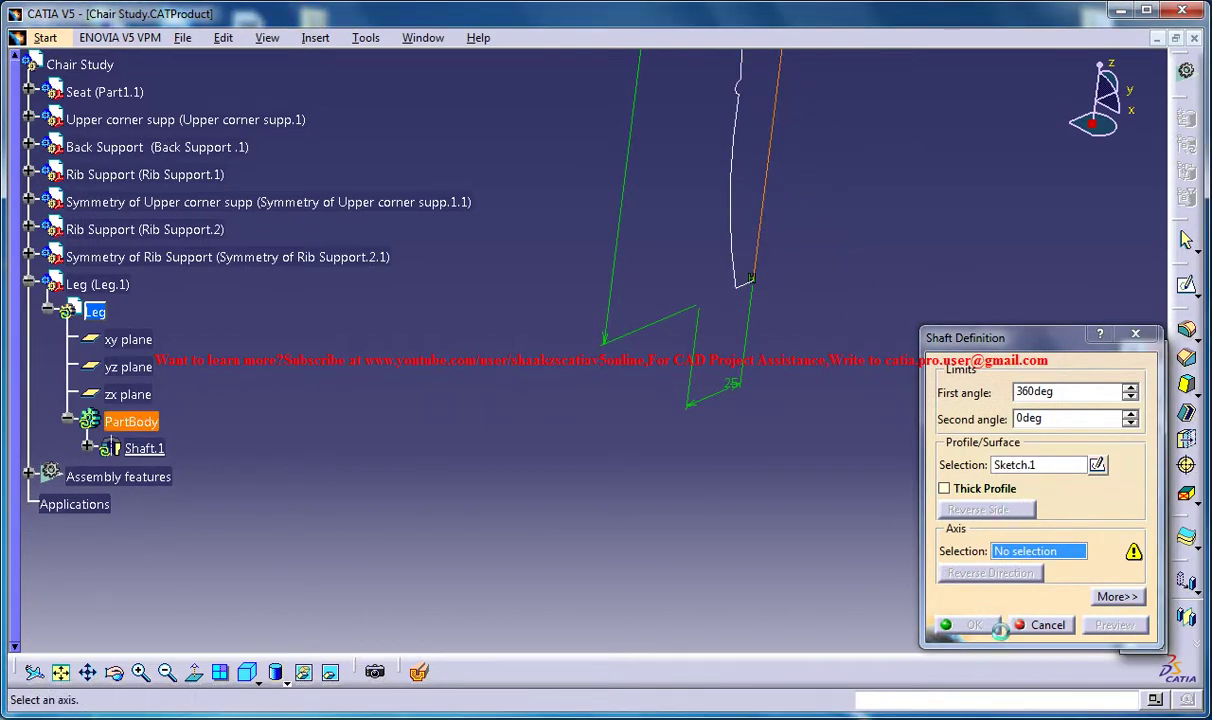
- Revolve the leg sketch through 360 degrees as a Shaft about its straight vertical edge, and return to the Chair Study assembly
{"action": "left_click", "coordinate": [766, 165]}
{"action": "left_click", "coordinate": [962, 625]}
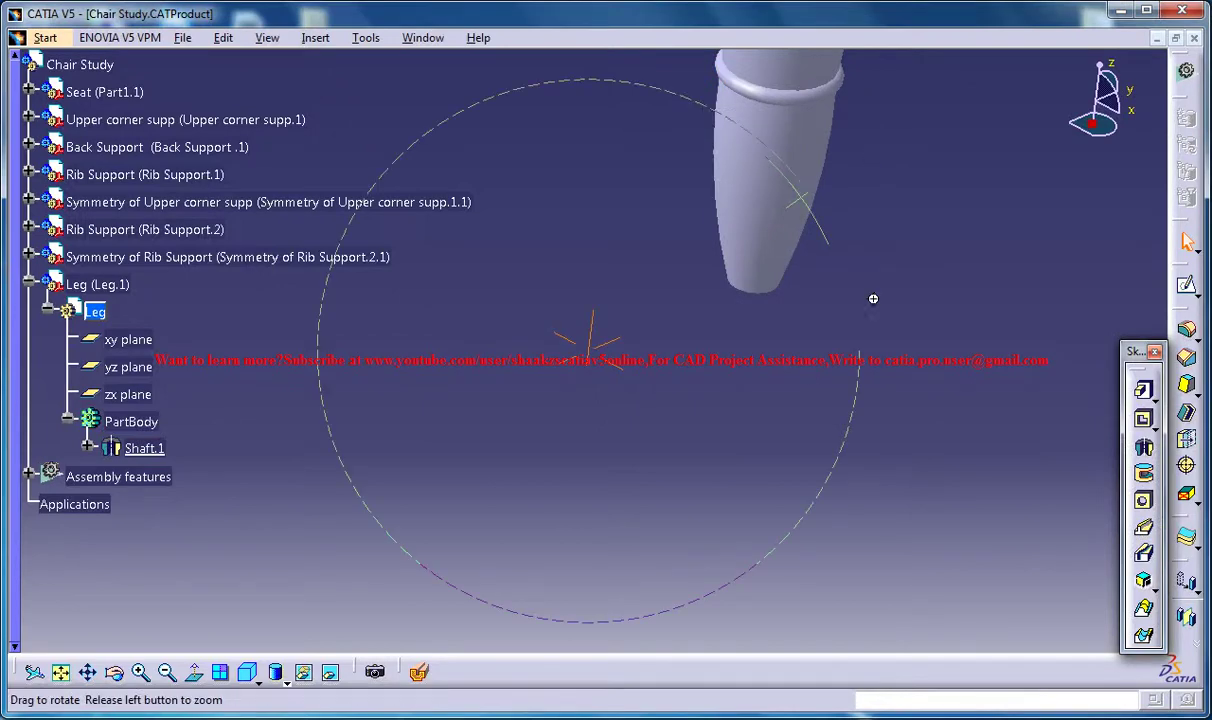
{"action": "middle_click_drag", "start_coordinate": [874, 326], "coordinate": [584, 390]}
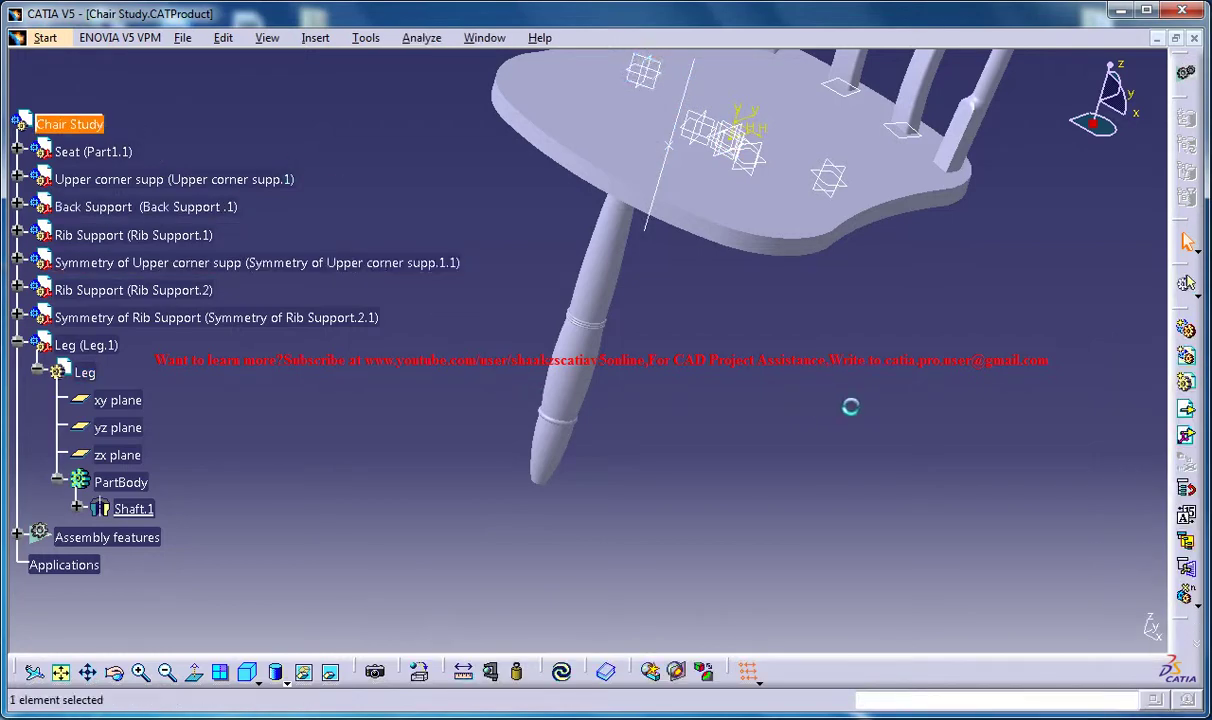
{"action": "middle_click_drag", "start_coordinate": [727, 180], "coordinate": [676, 260]}
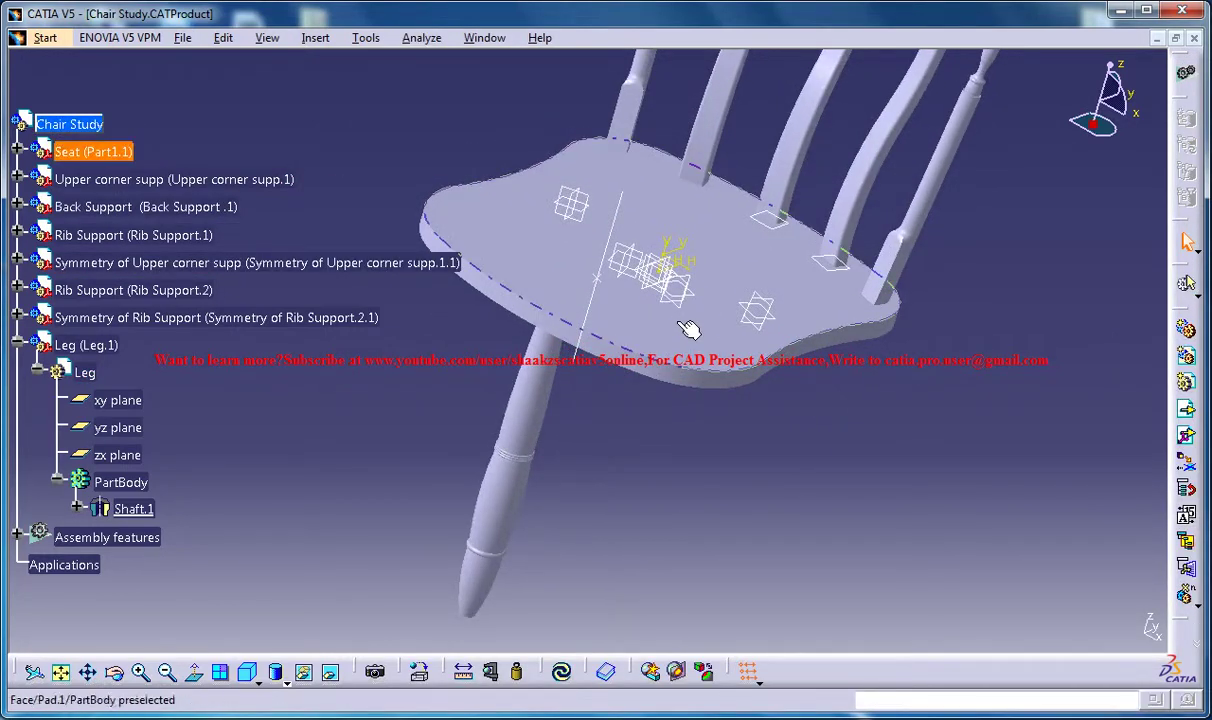